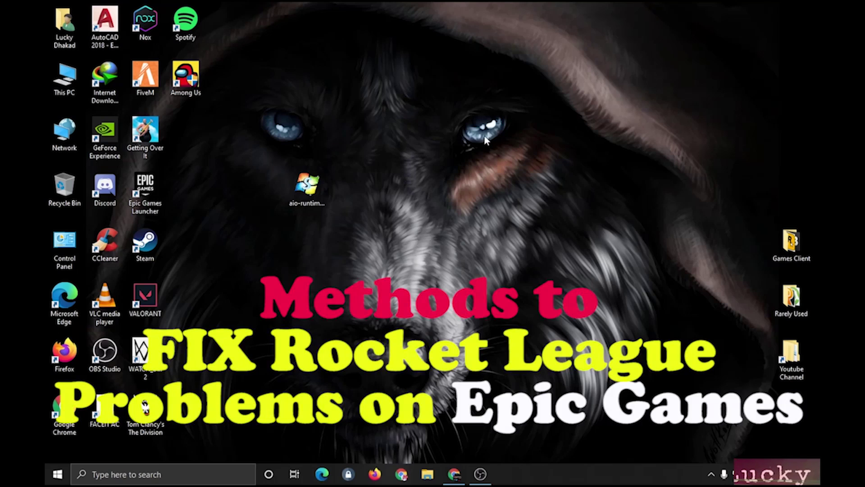
- Refresh the desktop, search Google in Chrome for 'rocket' and open rocketleague.com/activate
right_click(483, 133)
left_click(510, 168)
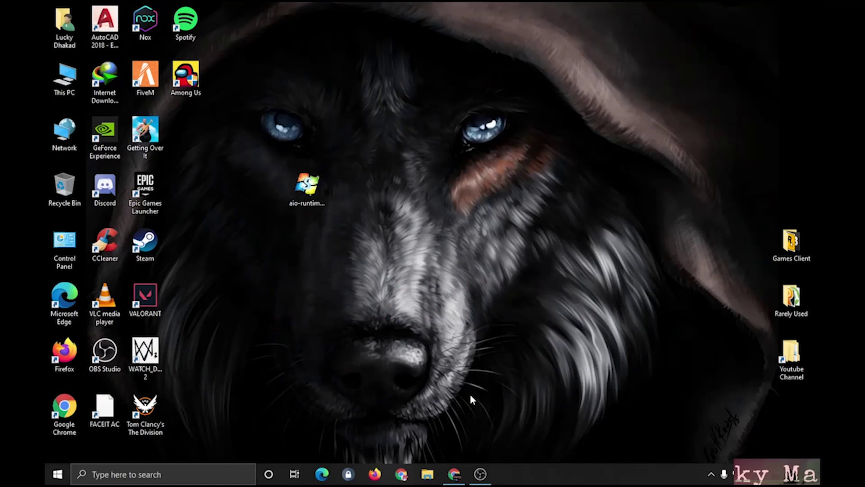
left_click(456, 473)
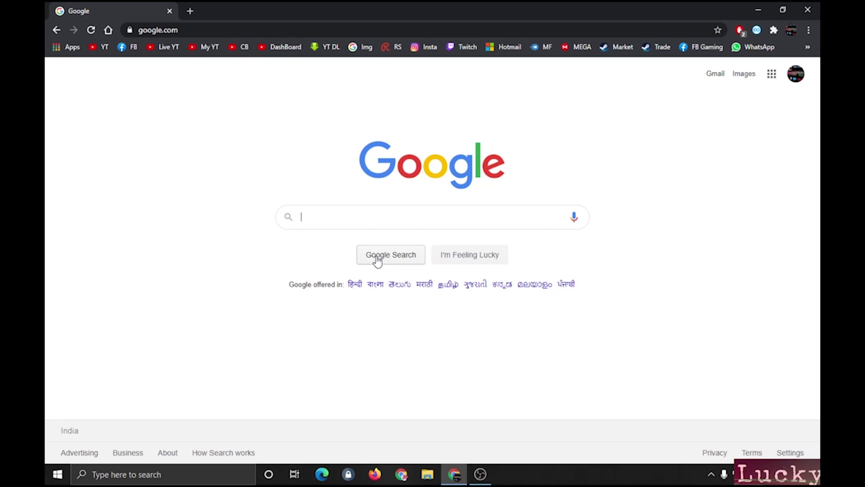
type("r")
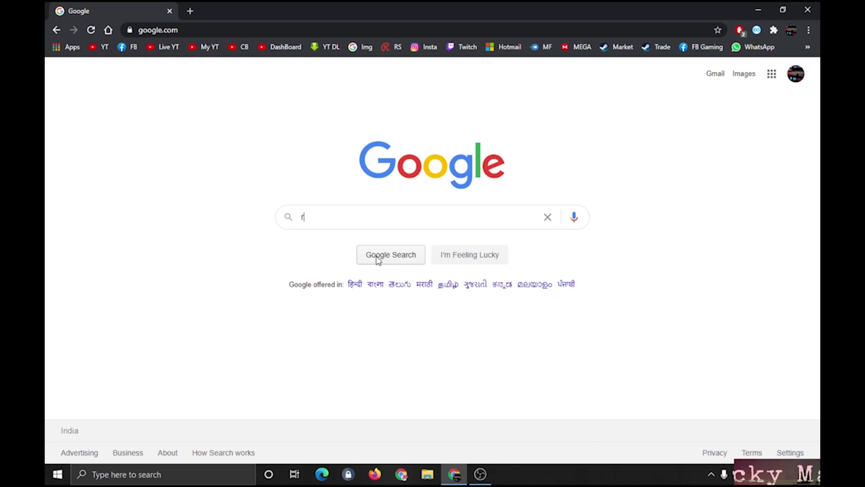
type("ocket")
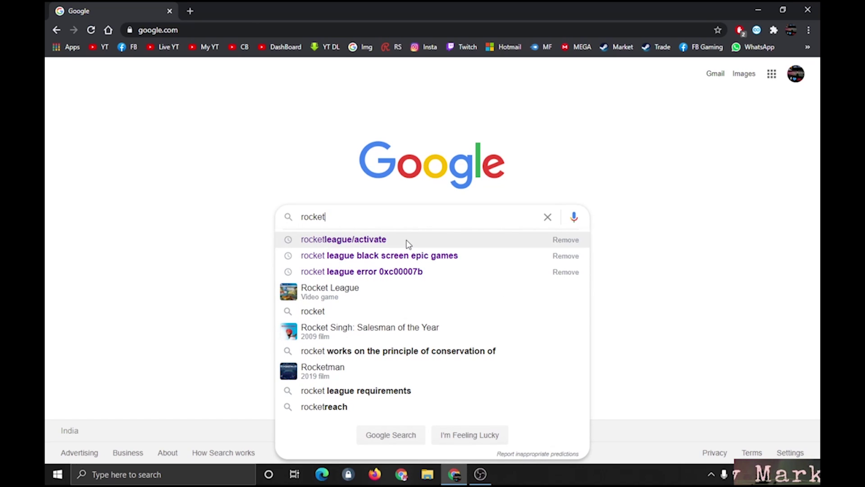
left_click(407, 245)
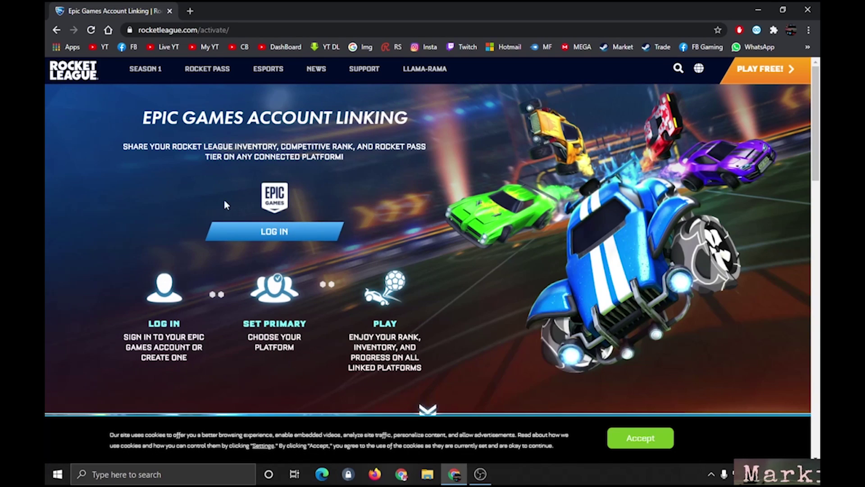
- Log in to Epic Games, solve the two upright-picture captcha puzzles and submit the emailed security code
left_click(296, 234)
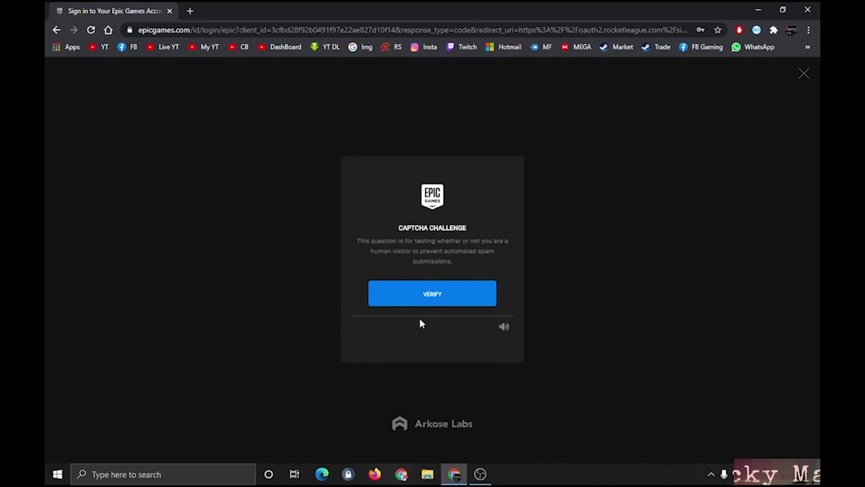
left_click(429, 294)
left_click(447, 285)
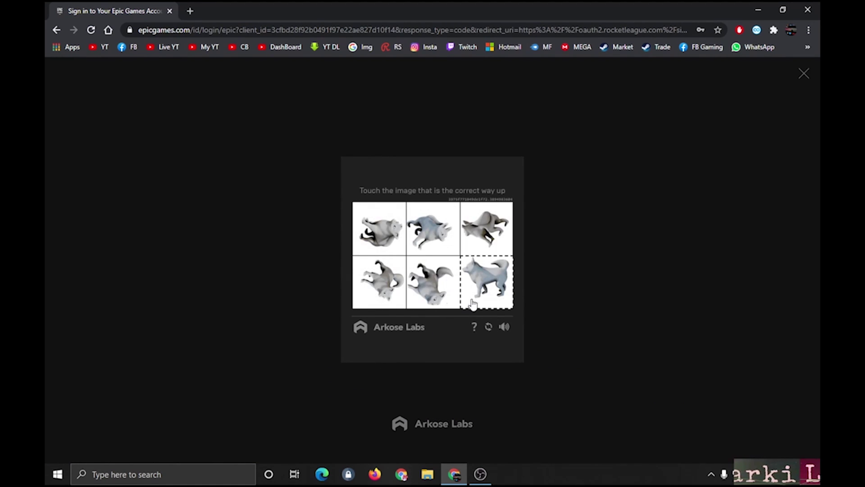
left_click(489, 288)
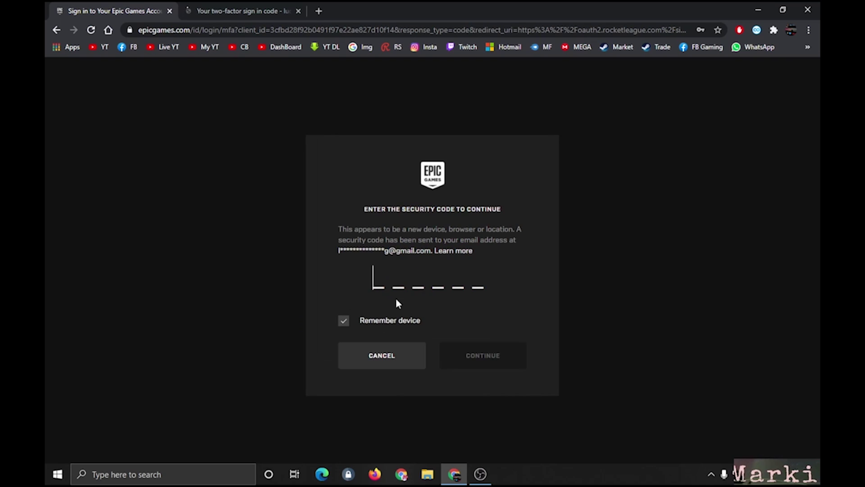
key("Return")
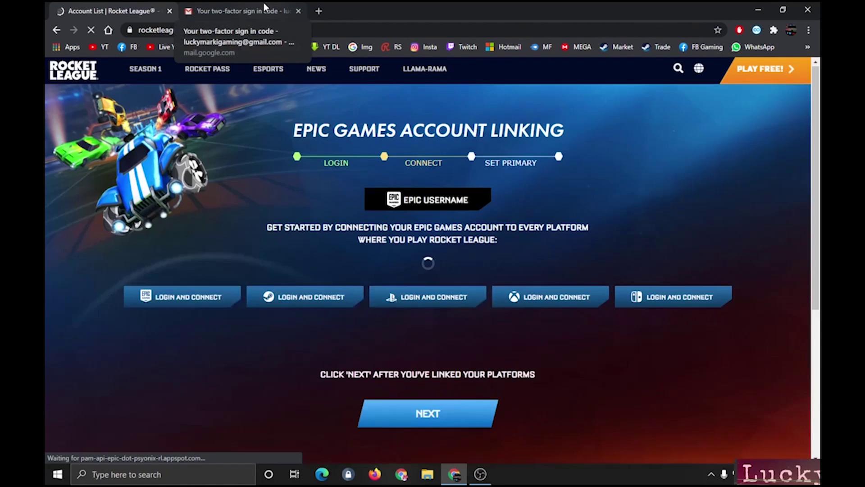
- Close the Gmail tab with the sign-in code and return to the Rocket League linking tab
left_click(263, 4)
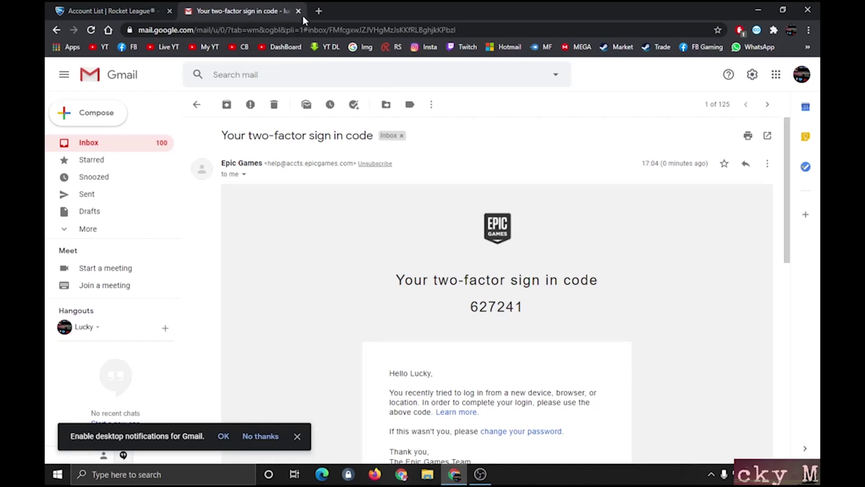
left_click(298, 11)
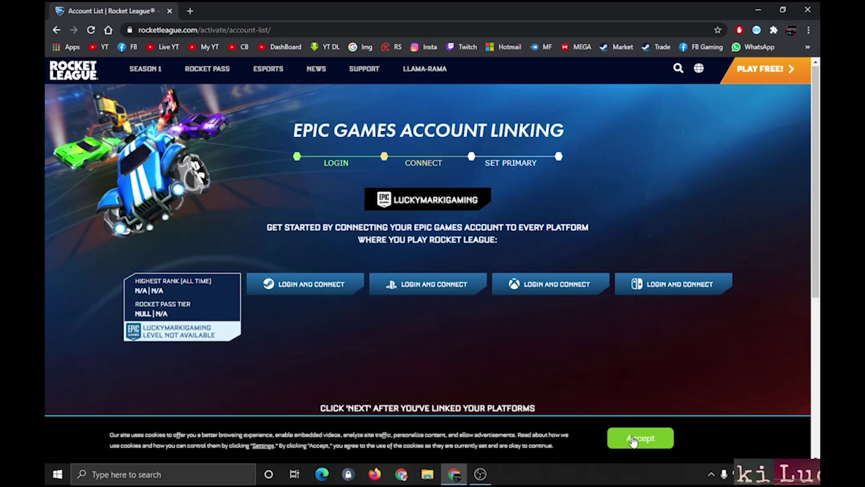
- Accept cookies, pick the Epic account as primary platform, preview it and acknowledge the notice
left_click(633, 439)
scroll(488, 352, "down", 3)
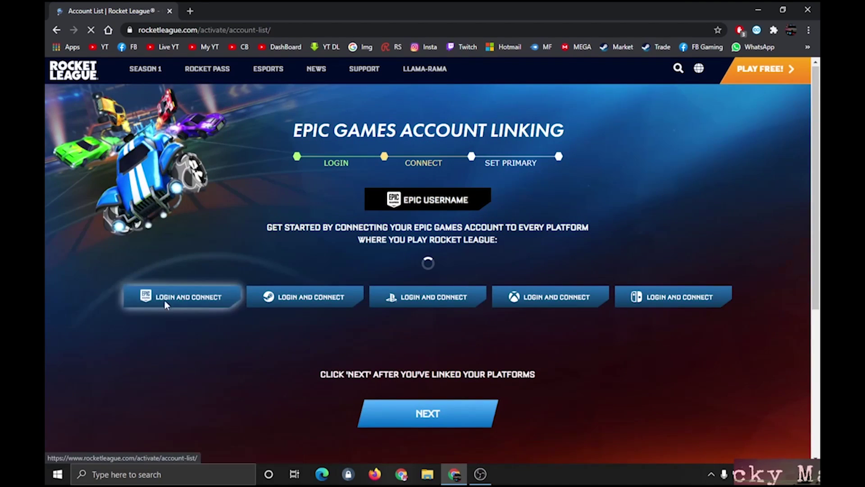
scroll(170, 270, "up", 1)
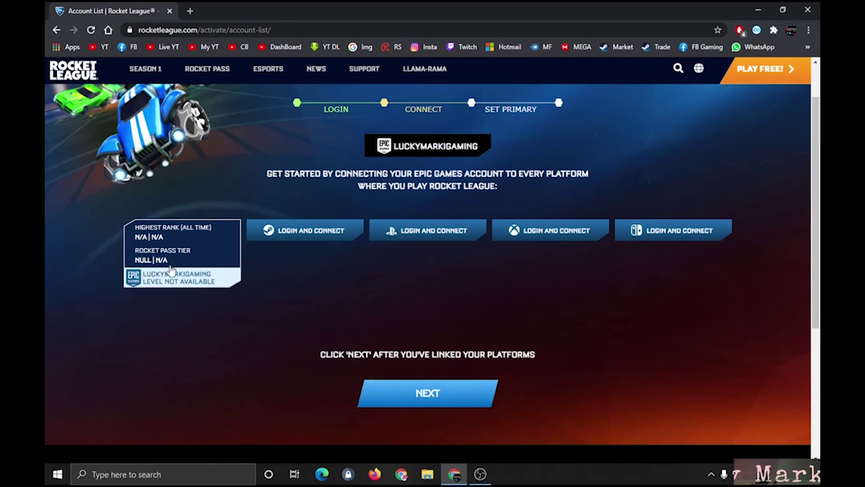
left_click(405, 391)
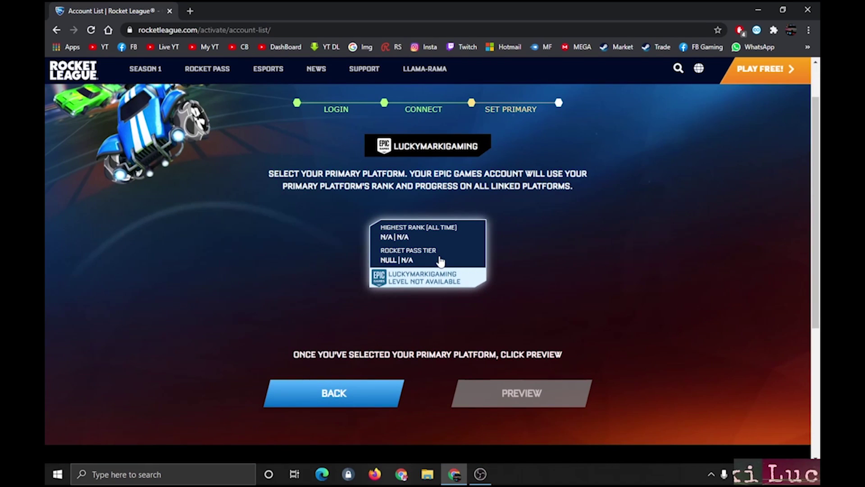
left_click(430, 263)
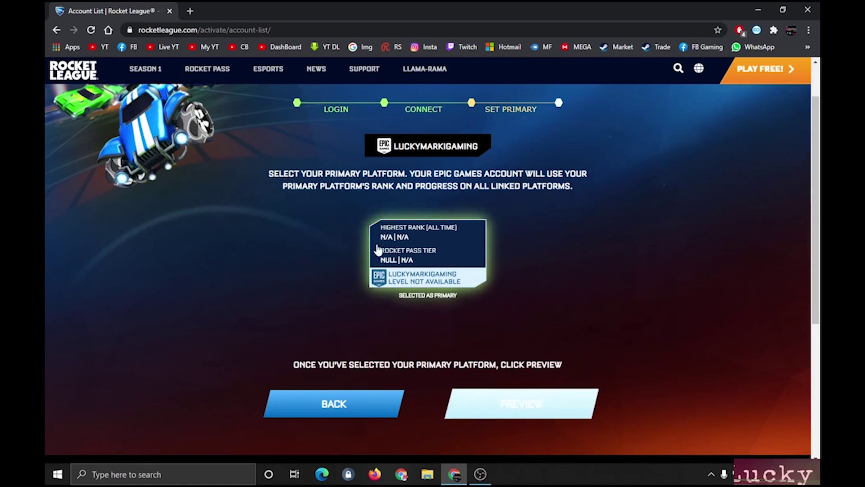
left_click(539, 402)
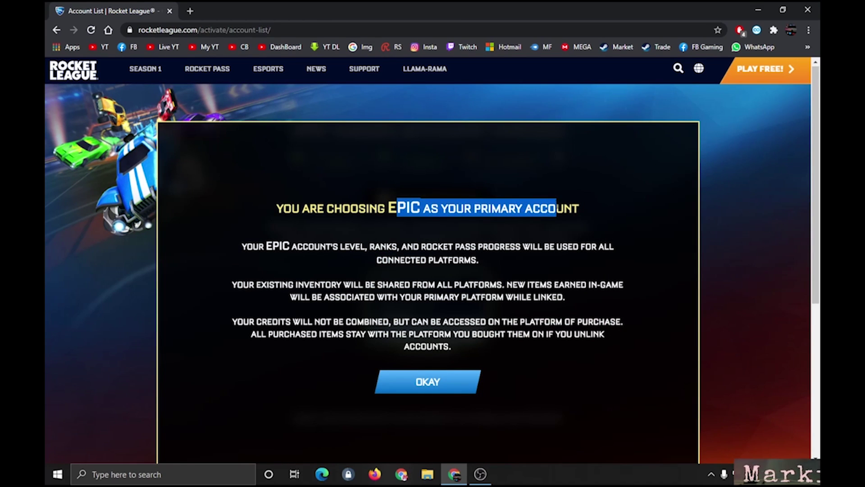
left_click(422, 384)
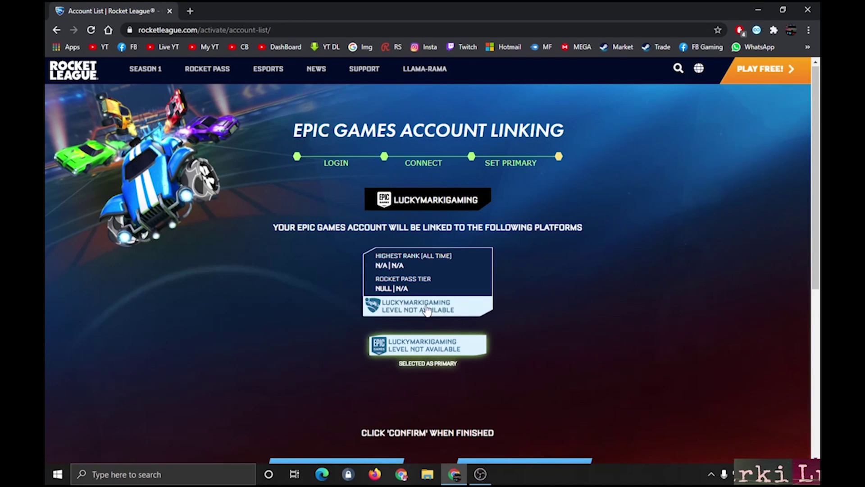
scroll(427, 310, "down", 3)
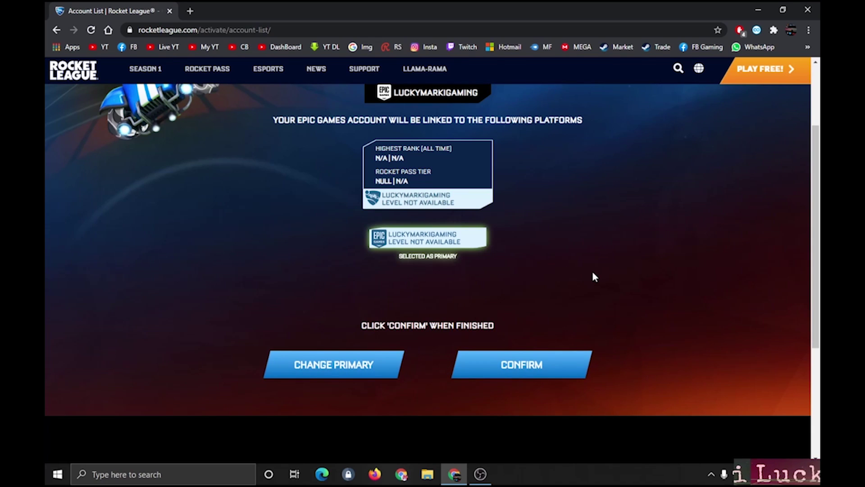
- Confirm the linking and check that Epic is listed as the Primary Account
left_click(517, 367)
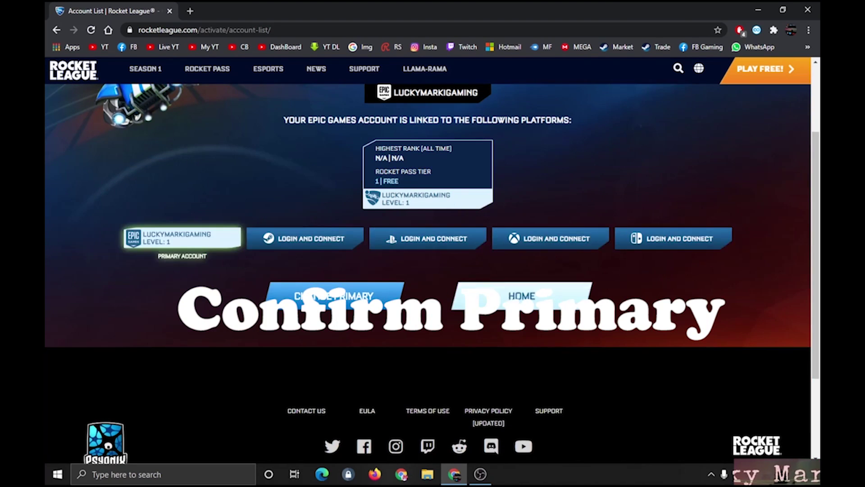
scroll(514, 265, "up", 3)
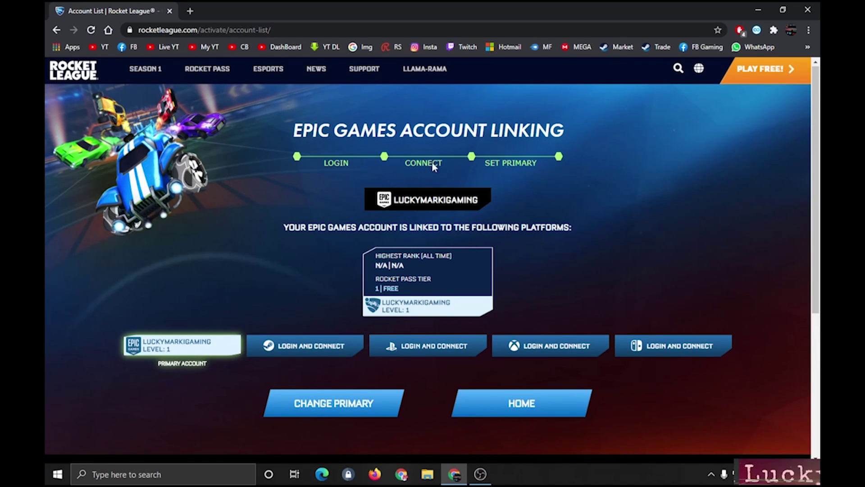
mouse_move(551, 164)
left_mouse_down()
mouse_move(446, 163)
mouse_move(539, 163)
left_mouse_up()
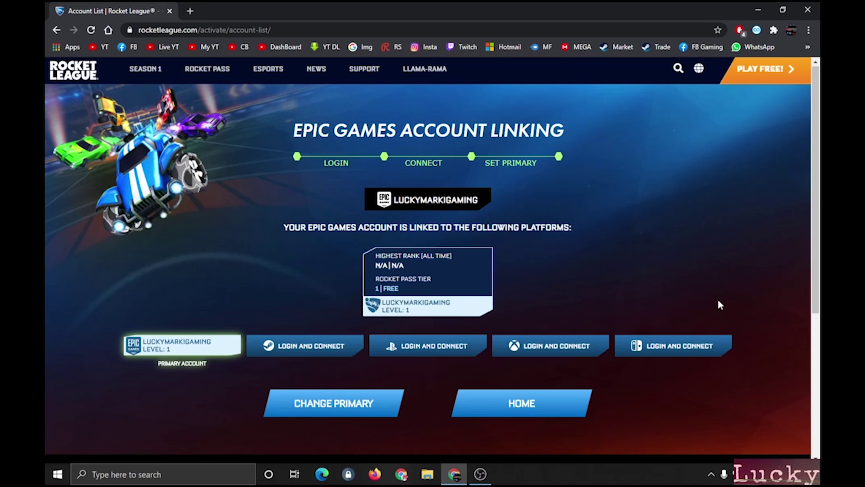
- Close Chrome, refresh the desktop, and open the Epic Games Launcher Library from its tray icon
left_click(807, 9)
right_click(806, 3)
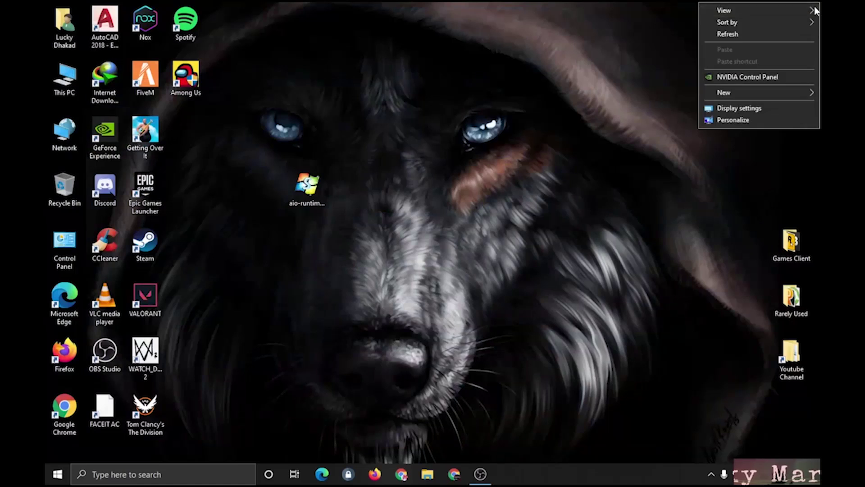
left_click(739, 35)
right_click(519, 125)
left_click(548, 158)
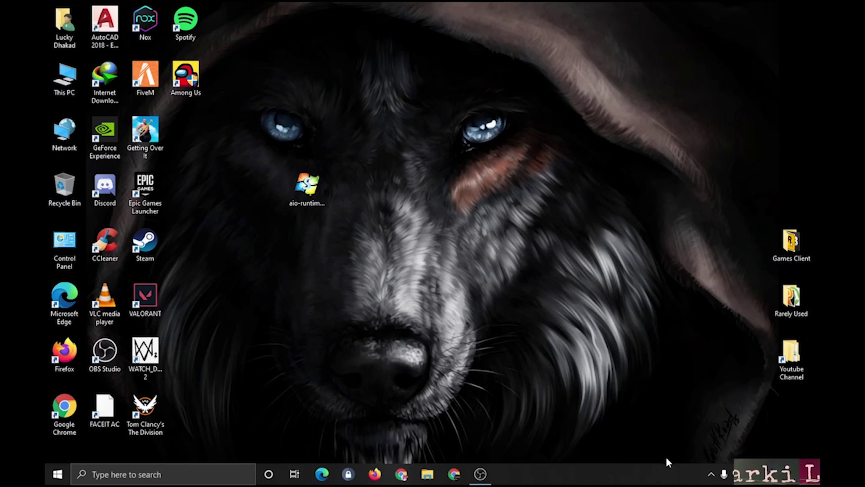
right_click(711, 475)
left_click(723, 386)
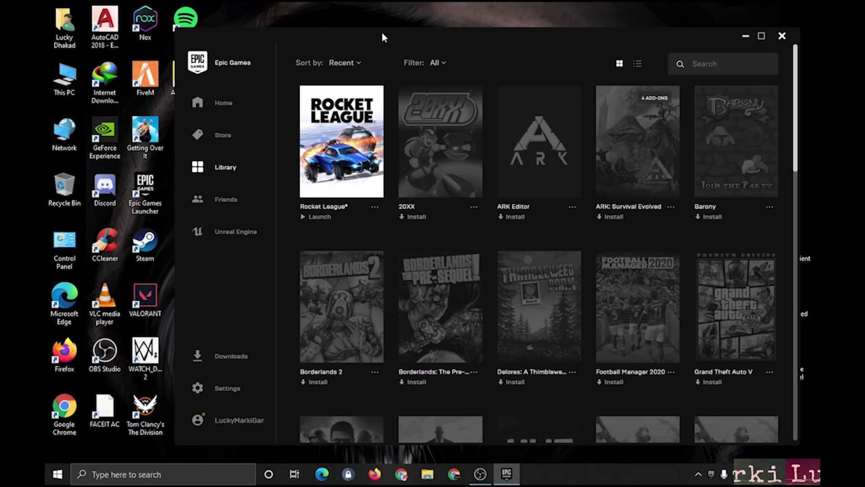
left_click_drag(383, 37, 452, 26)
right_click(178, 174)
left_click(650, 19)
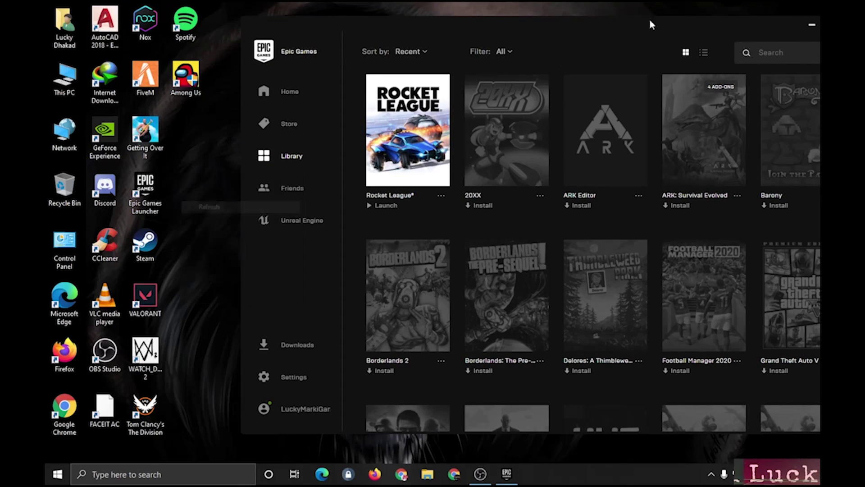
left_click_drag(612, 23, 492, 41)
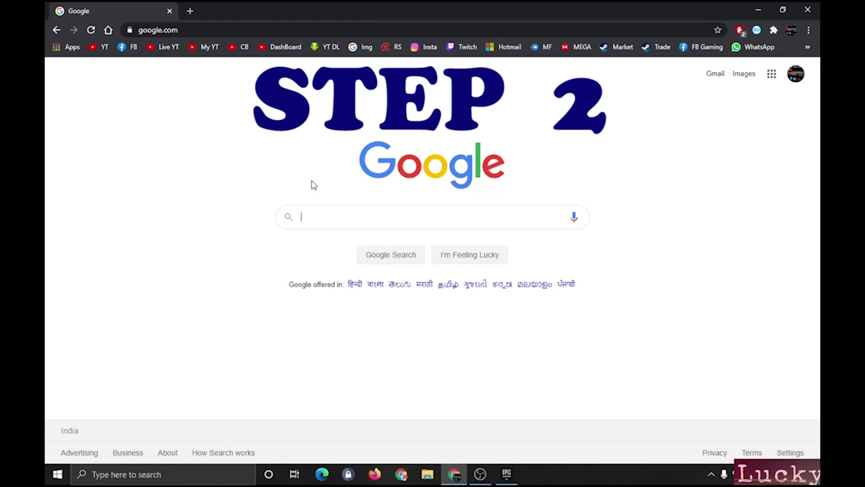
- Search 'djrectx 11', download Microsoft's DirectX 11 Technology Update, then close Chrome
type("dj")
type("rect")
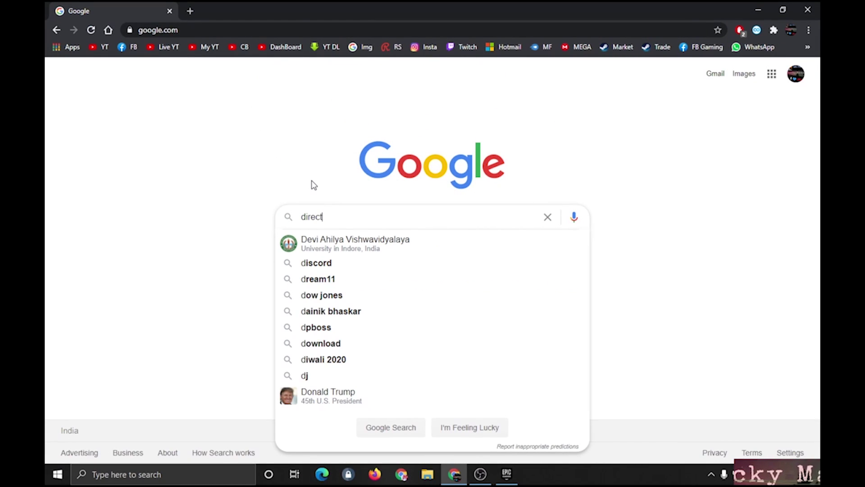
type("x 11")
key("Return")
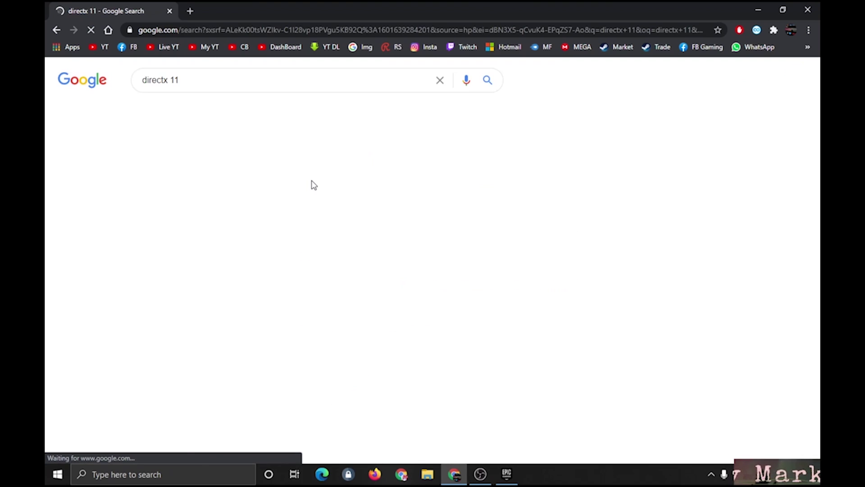
left_click(189, 171)
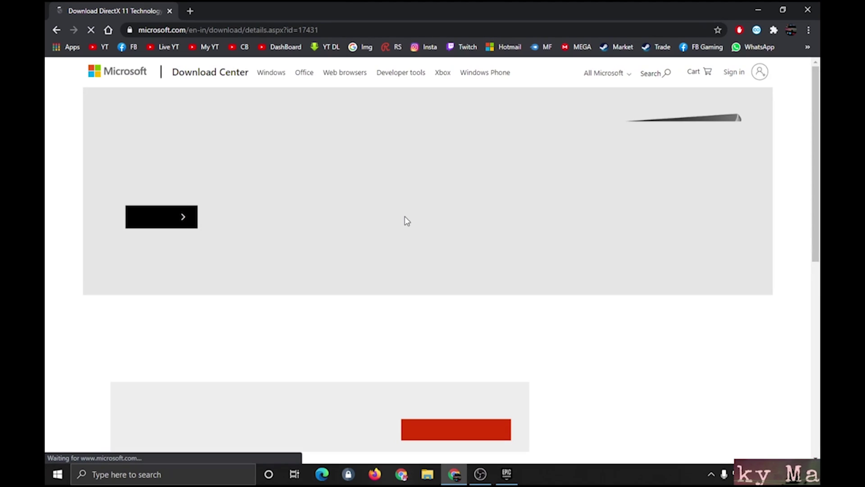
scroll(429, 372, "down", 4)
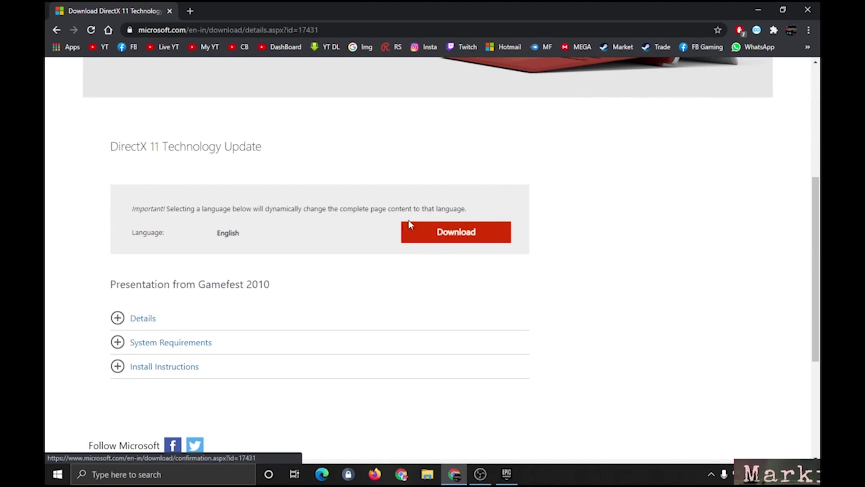
left_click(451, 234)
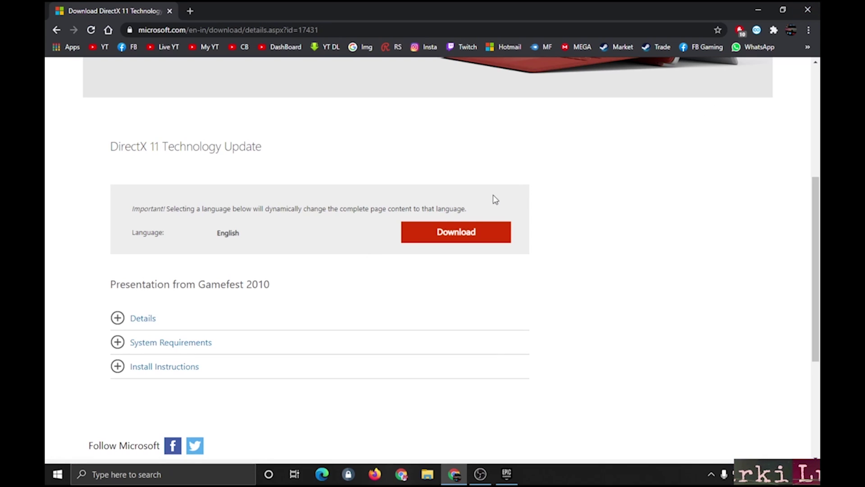
left_click(807, 9)
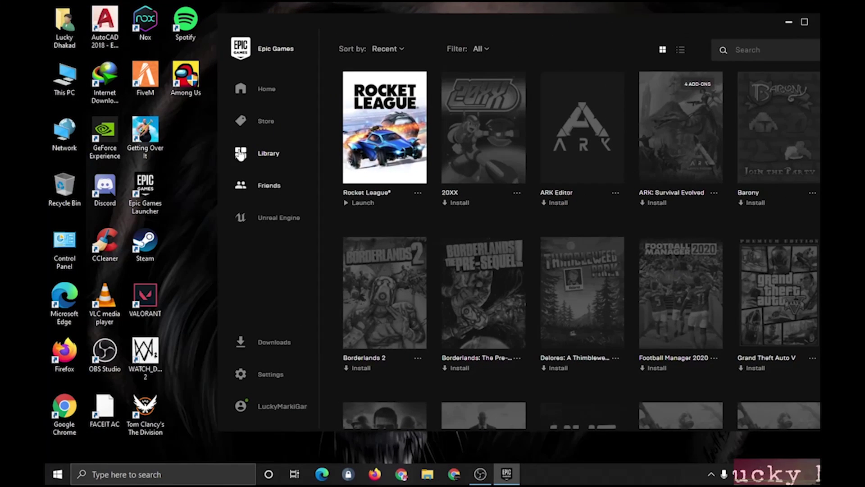
- Refresh the desktop and drag the Epic Games window down toward the bottom of the screen
right_click(201, 144)
left_click(213, 175)
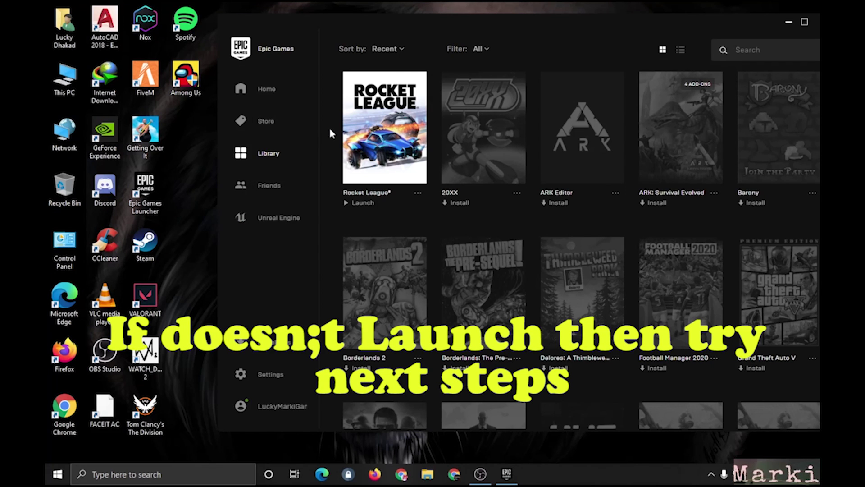
left_click_drag(371, 16, 307, 266)
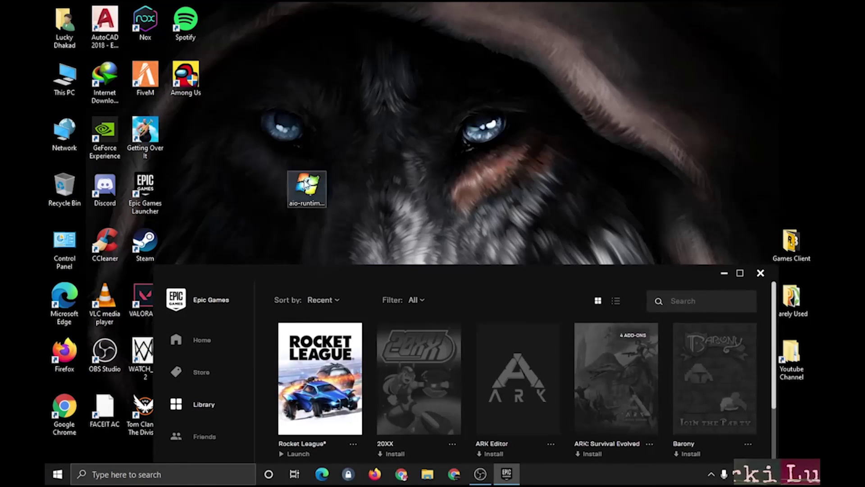
right_click(361, 121)
left_click(399, 153)
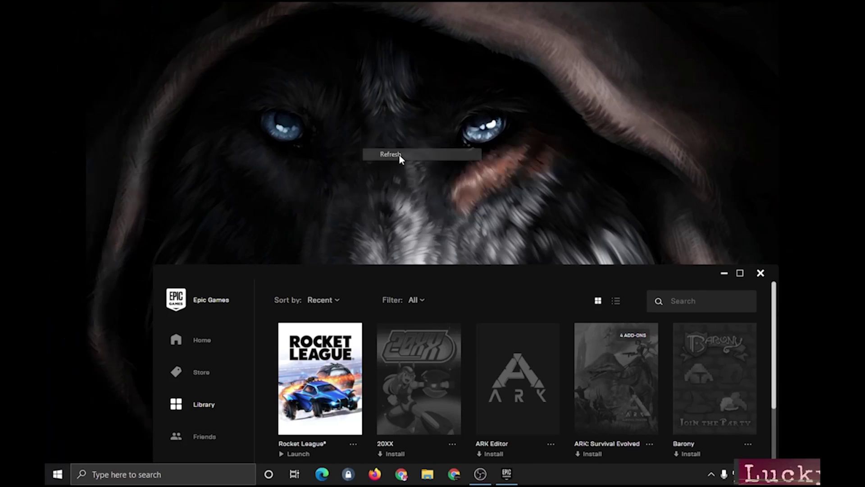
- Minimize the Epic Games library window and refresh the desktop twice
left_click(724, 273)
right_click(452, 183)
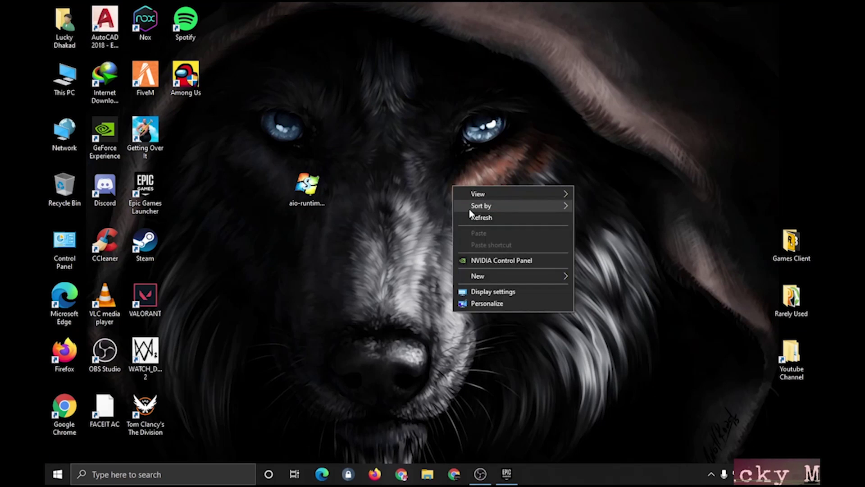
left_click(478, 218)
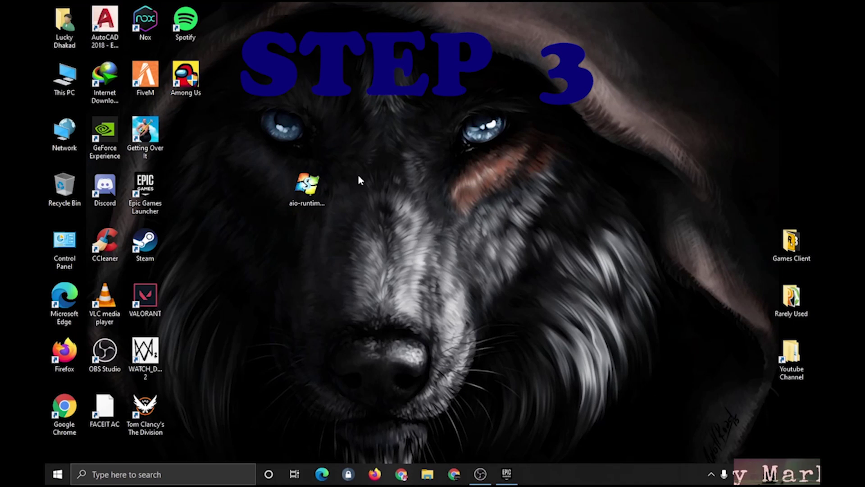
right_click(377, 135)
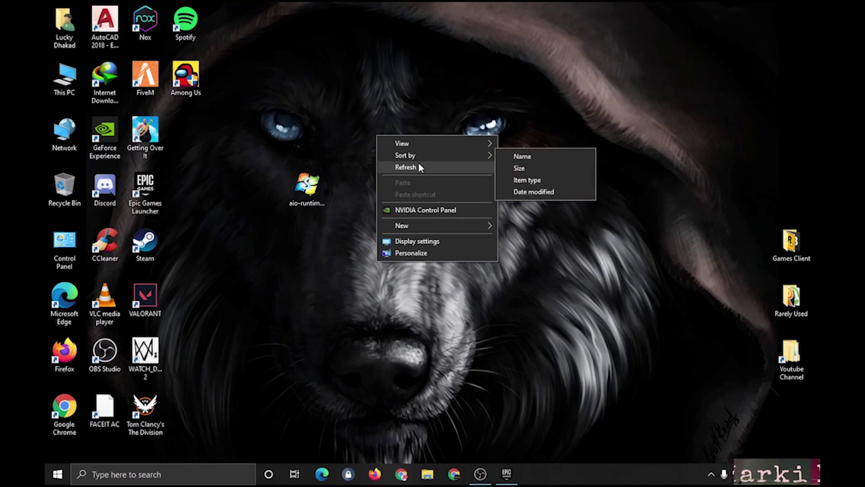
left_click(419, 167)
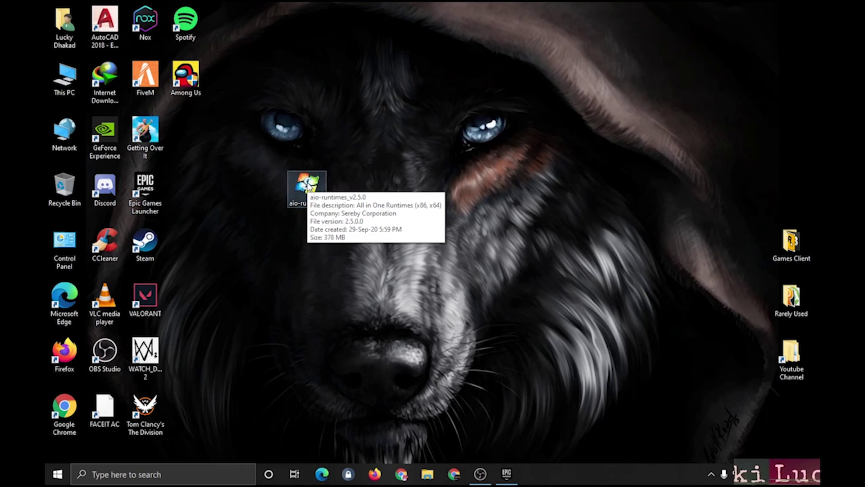
- Run the aio-runtimes_v2.5.0 installer via right-click Open and let it unpack into WinPKG
left_click(309, 186)
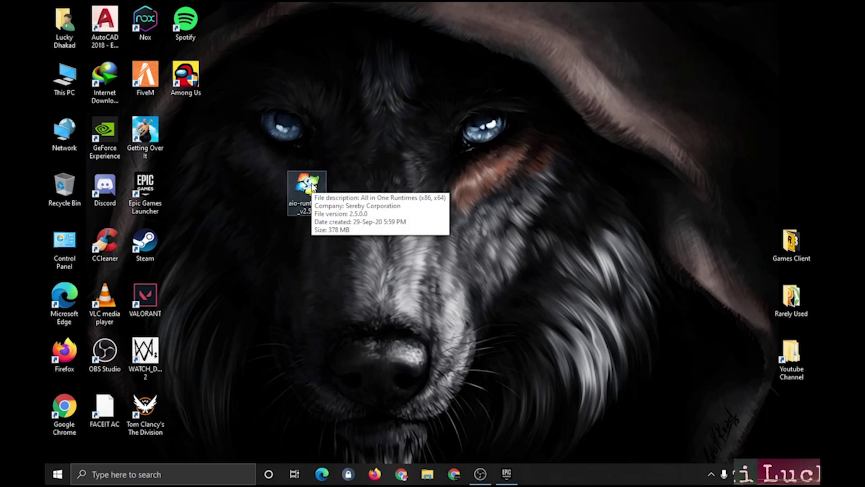
right_click(313, 186)
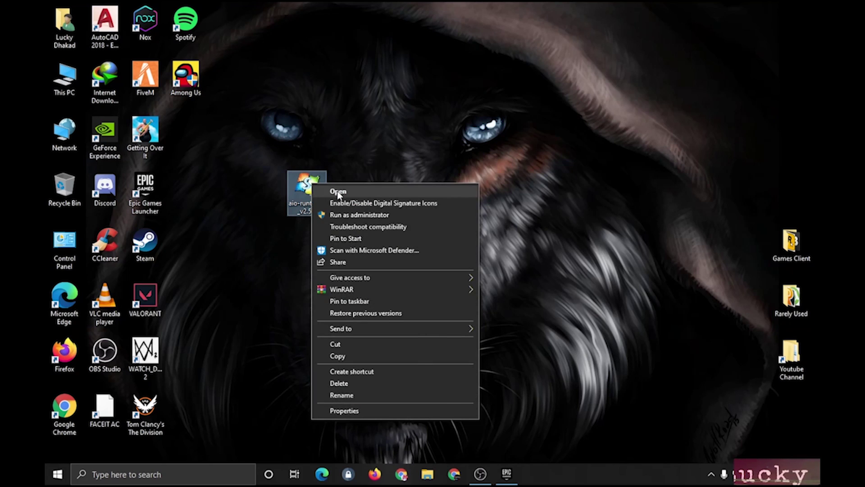
left_click(338, 191)
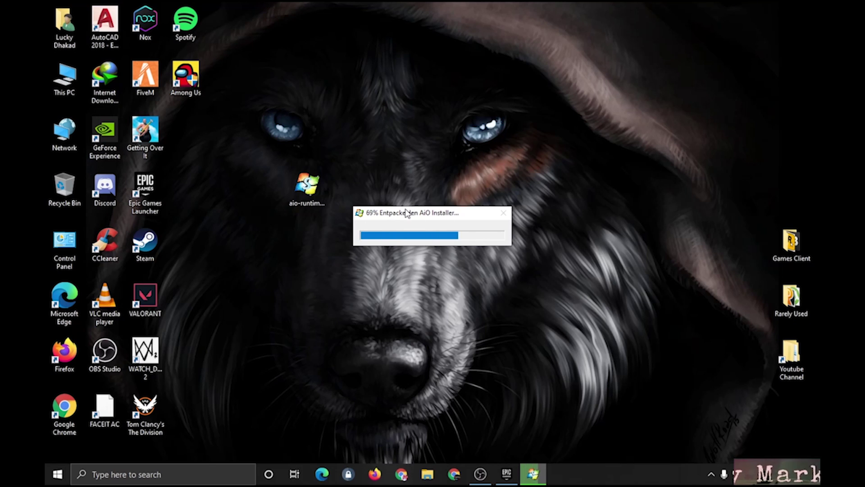
left_click_drag(407, 213, 451, 200)
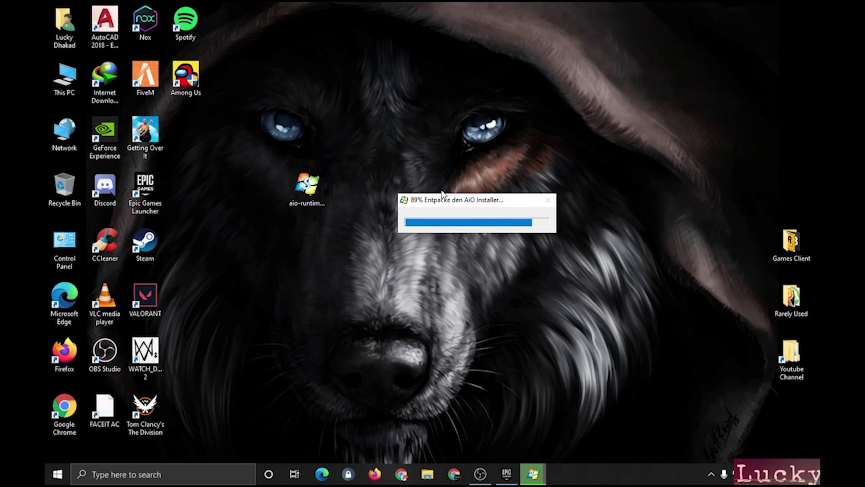
left_click_drag(456, 203, 408, 218)
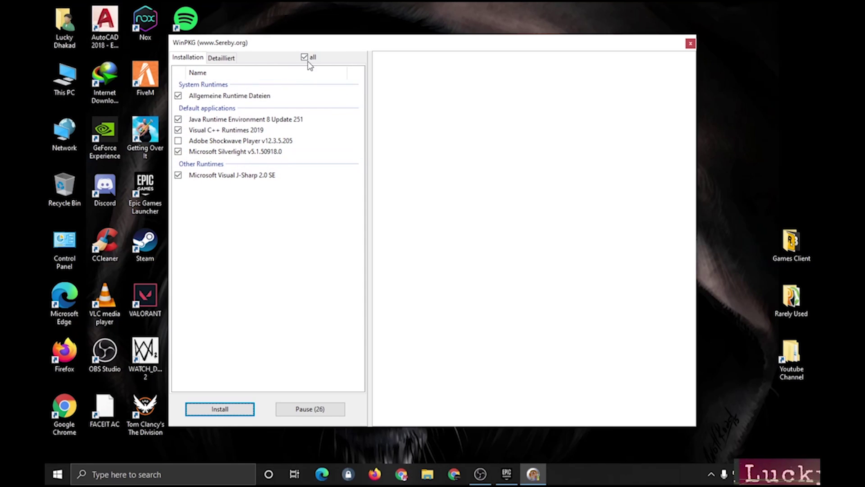
- Switch between WinPKG's Installation and Detailliert views to review the runtime packages
left_click(224, 60)
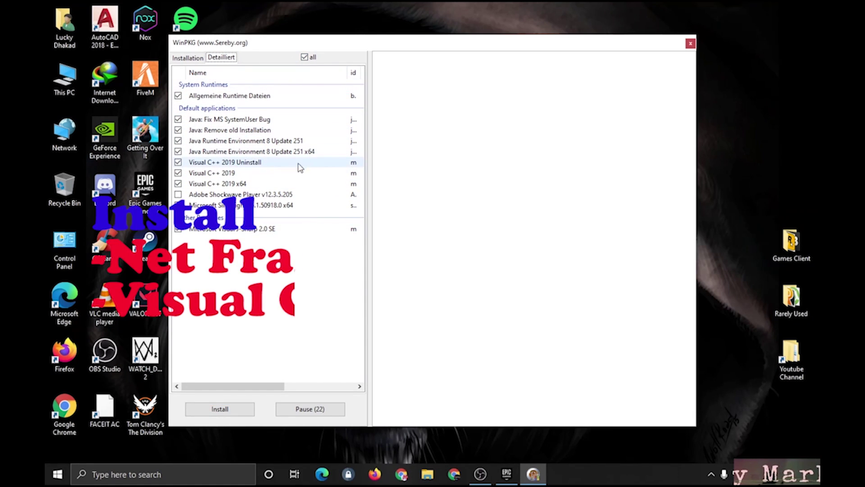
left_click(186, 57)
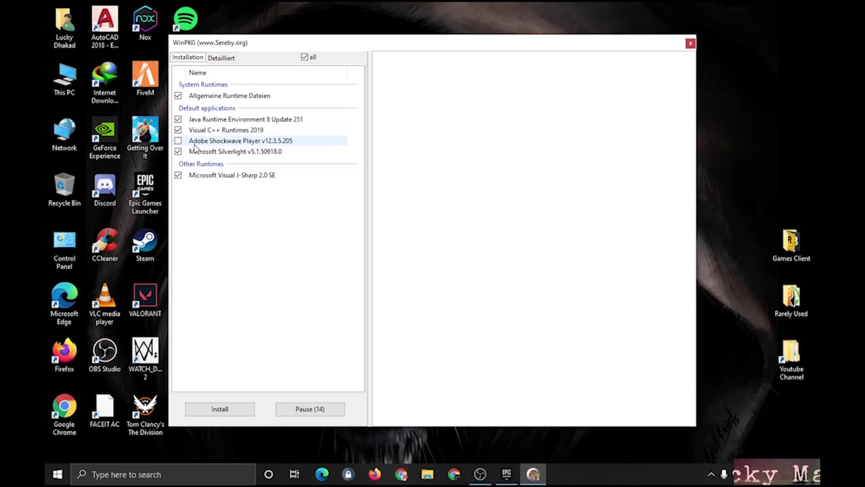
left_click(220, 57)
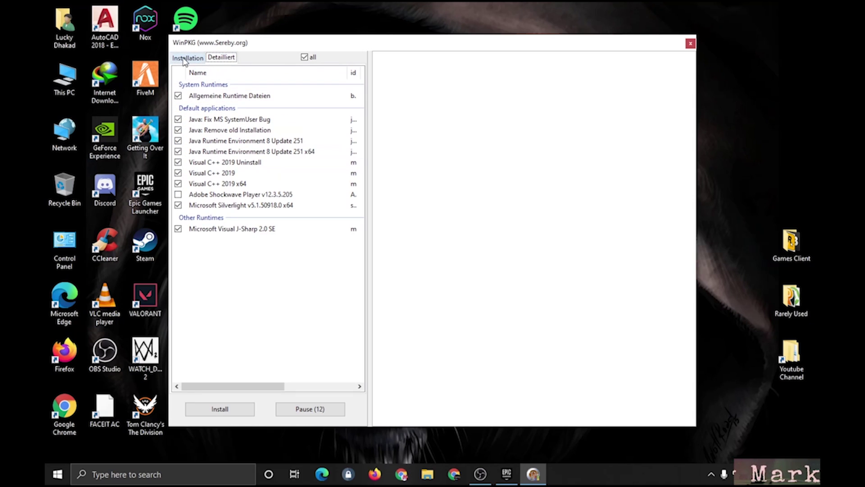
left_click(188, 59)
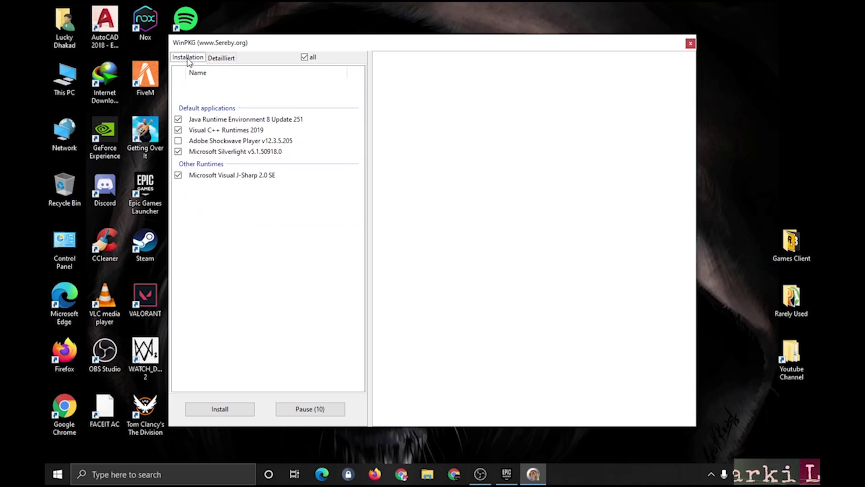
left_click(220, 57)
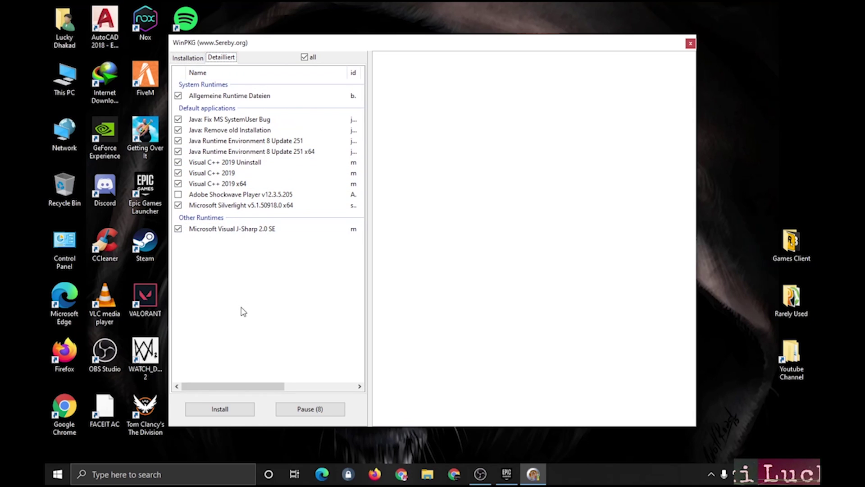
mouse_move(232, 386)
left_mouse_down()
mouse_move(329, 388)
mouse_move(229, 387)
left_mouse_up()
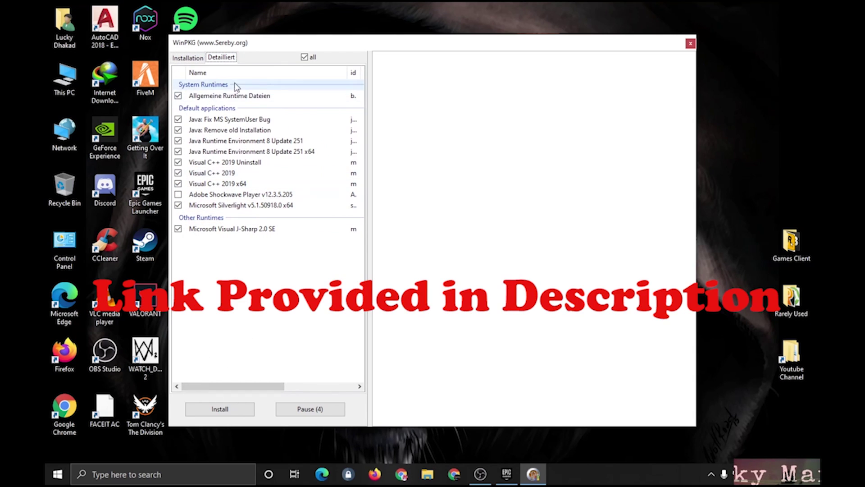
- Untick Silverlight and J-Sharp, keeping general runtimes, Java 8 Update 251 and Visual C++ 2019 selected
left_click(305, 58)
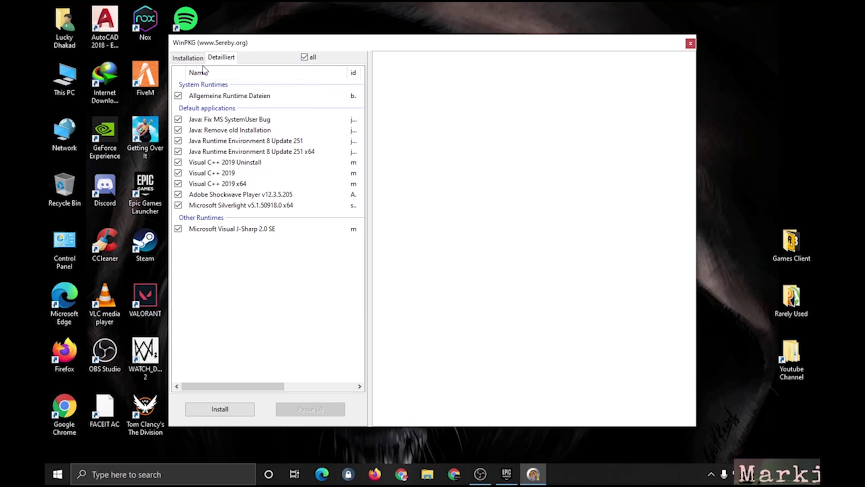
left_click(186, 59)
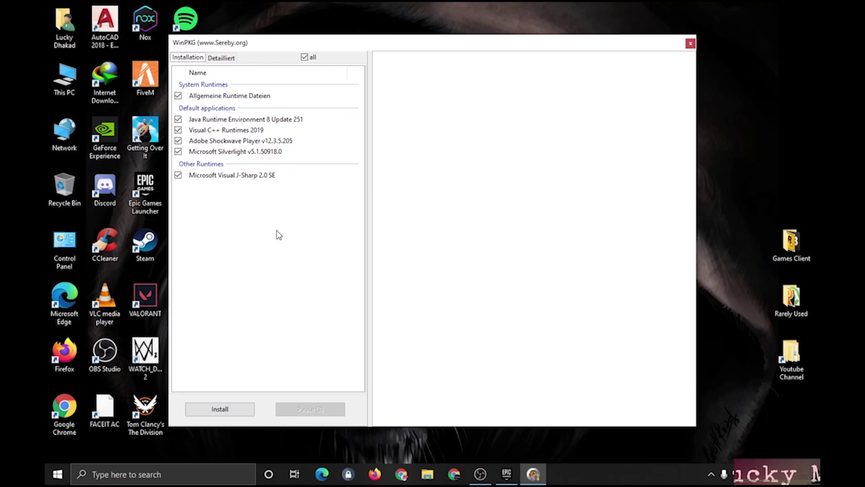
left_click(221, 59)
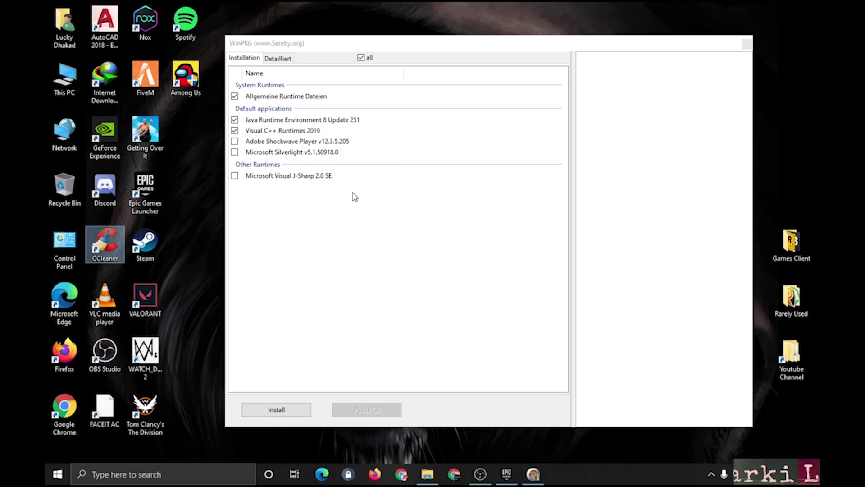
left_click(533, 474)
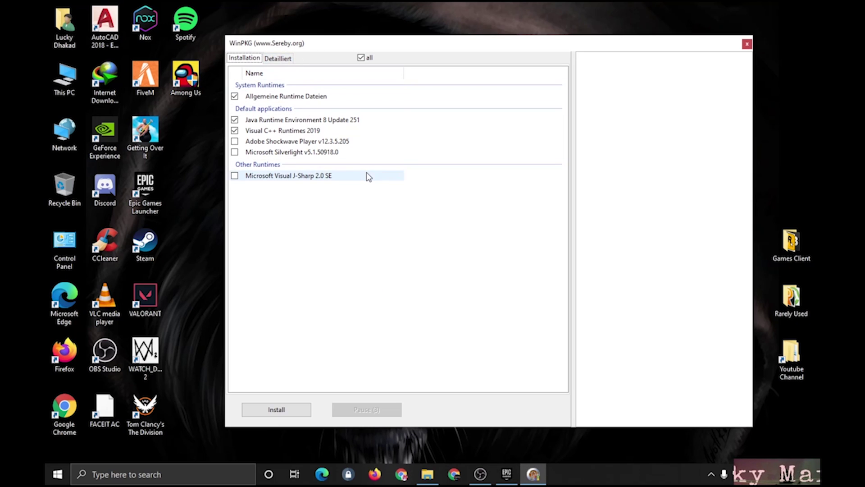
left_click(277, 58)
left_click(245, 58)
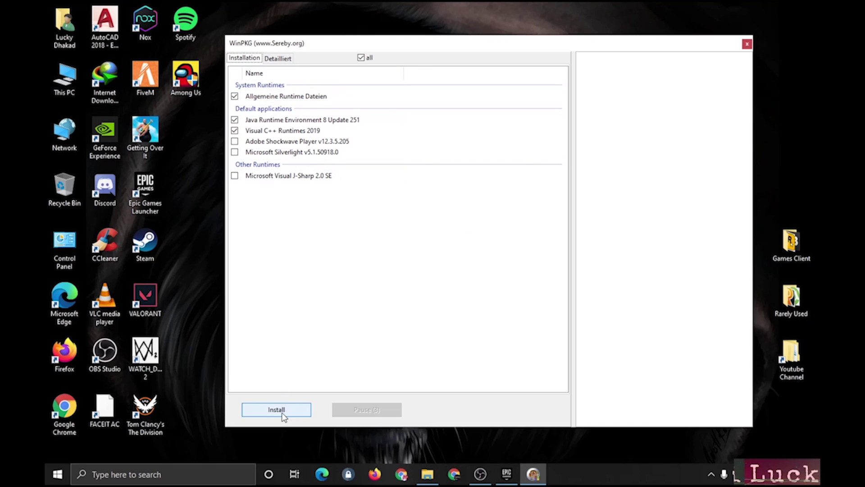
left_click_drag(512, 47, 451, 41)
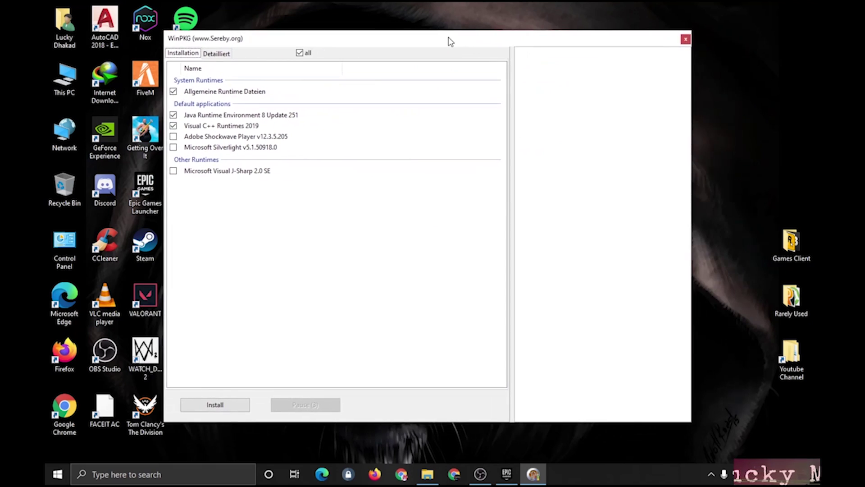
left_click(685, 40)
right_click(467, 142)
left_click(512, 172)
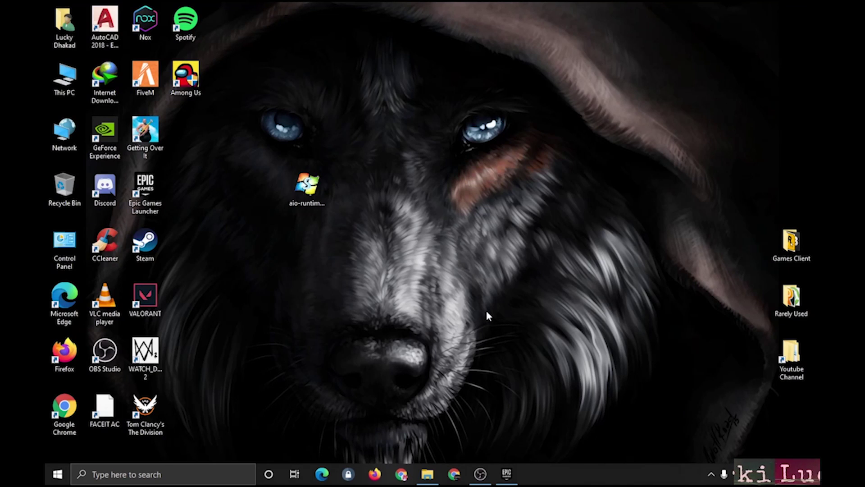
right_click(496, 196)
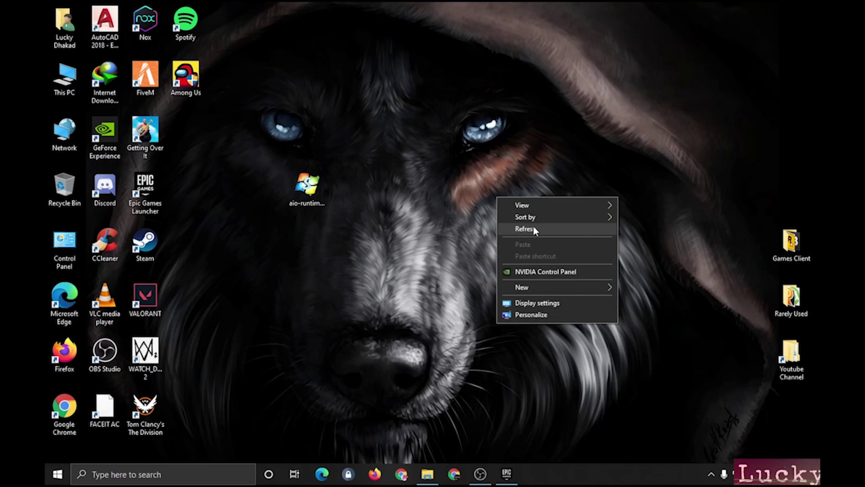
left_click(533, 225)
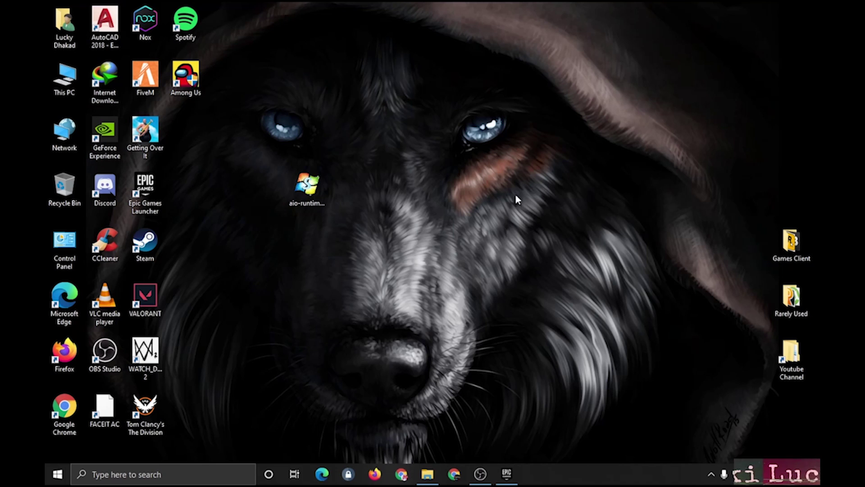
right_click(525, 124)
left_click(550, 156)
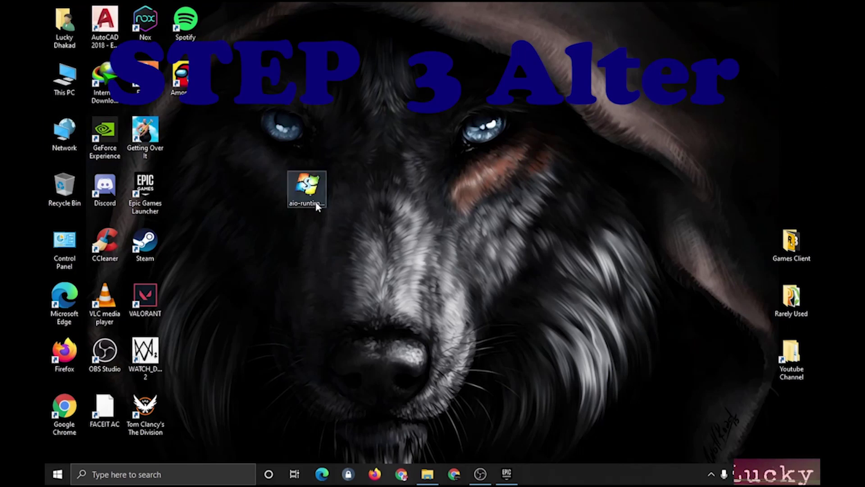
right_click(379, 126)
left_click(405, 161)
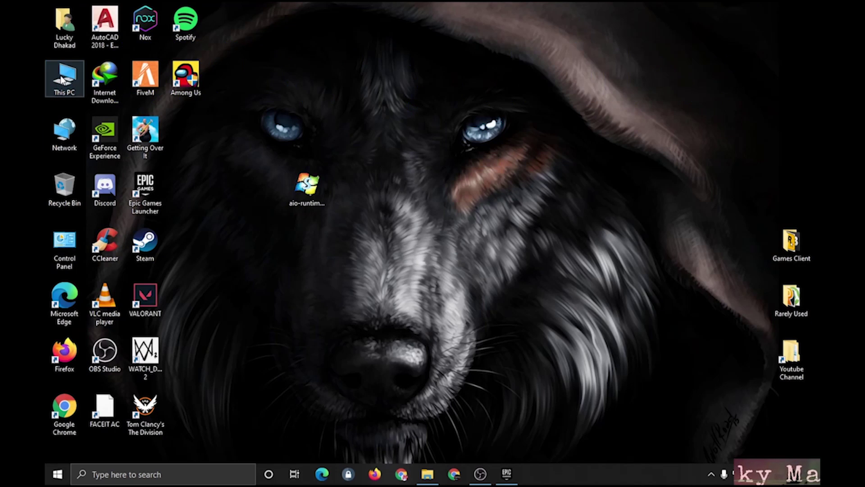
double_click(51, 85)
left_click(218, 157)
double_click(218, 157)
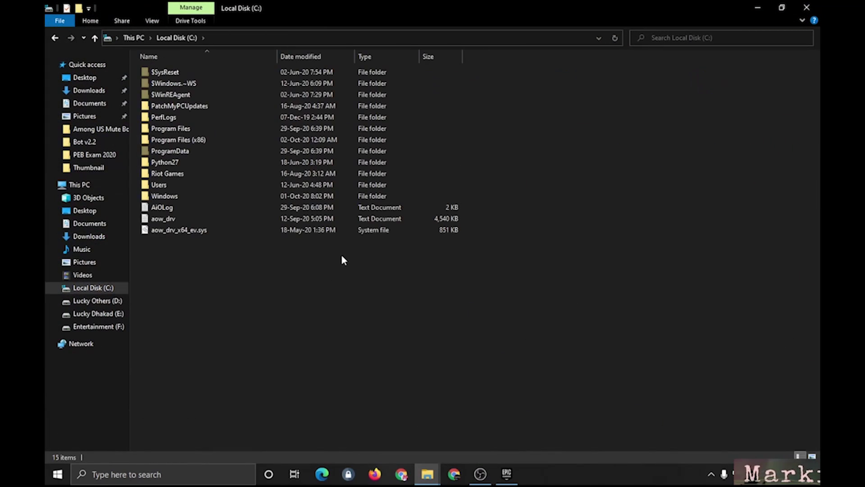
left_click(454, 474)
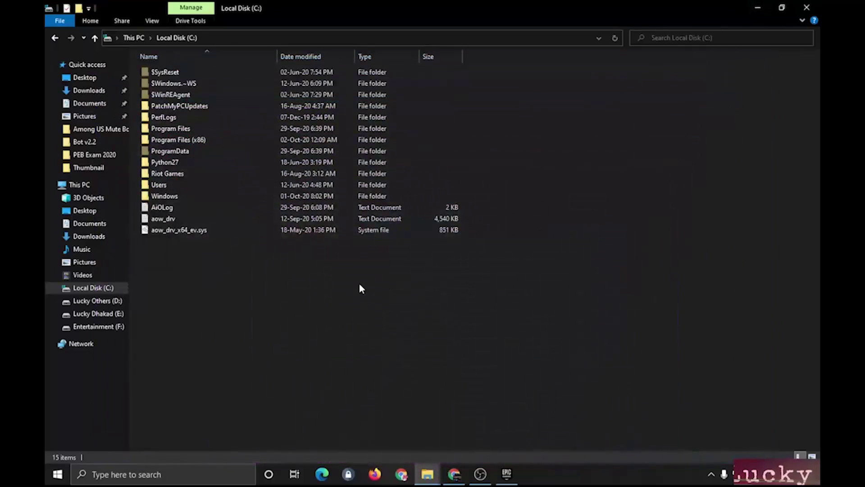
right_click(317, 285)
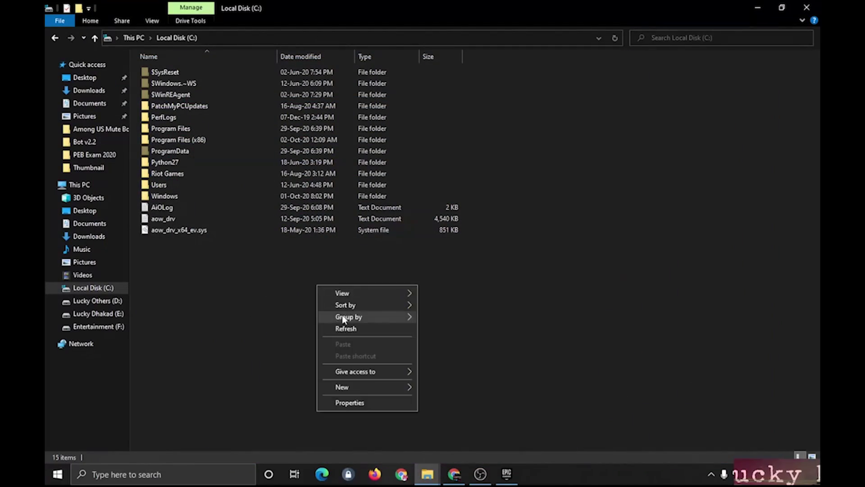
left_click(350, 327)
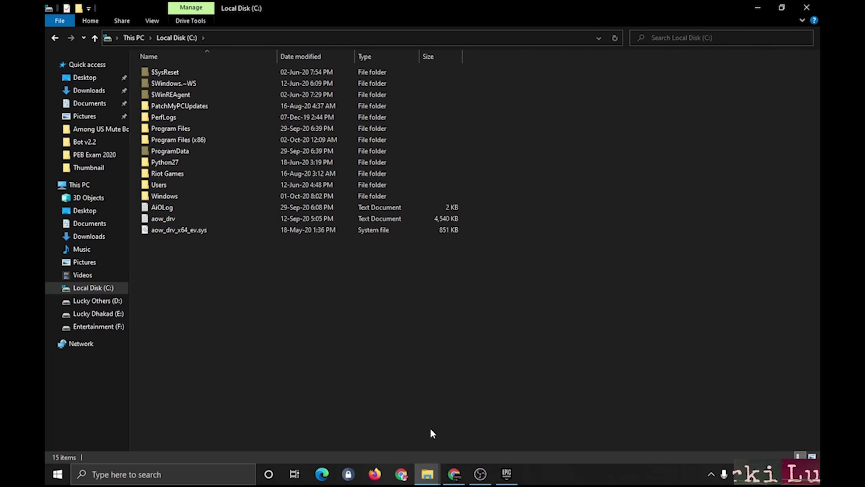
left_click(453, 473)
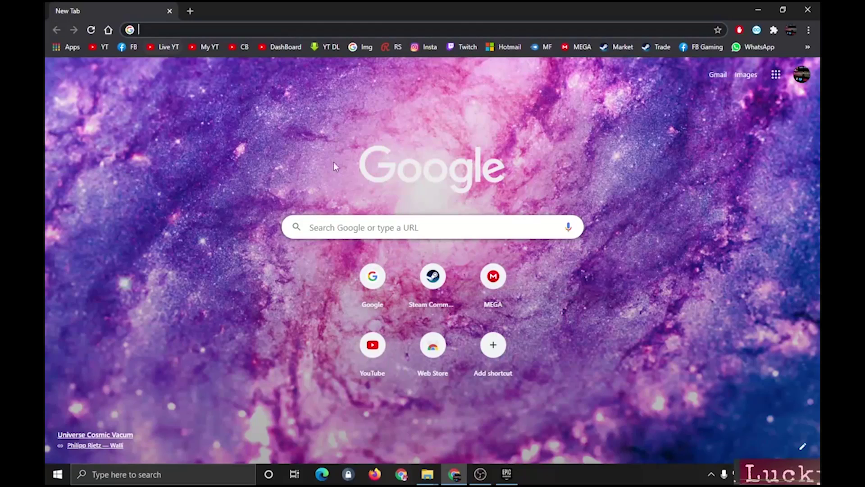
left_click(334, 227)
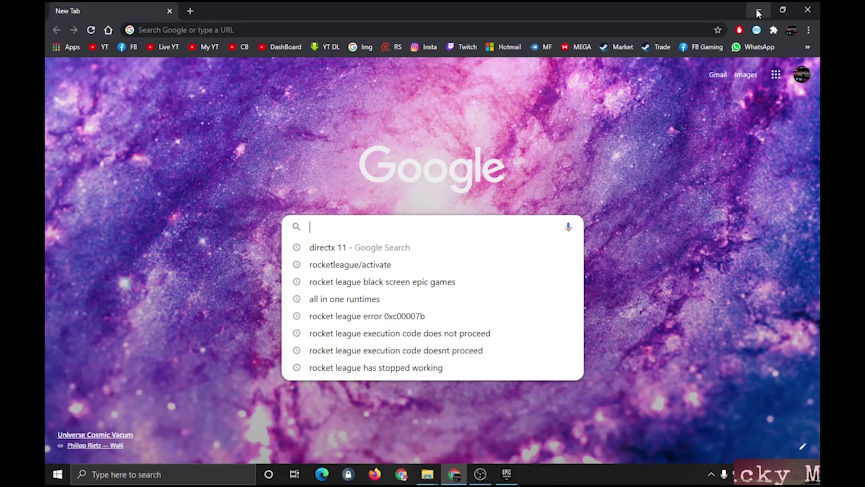
left_click(757, 11)
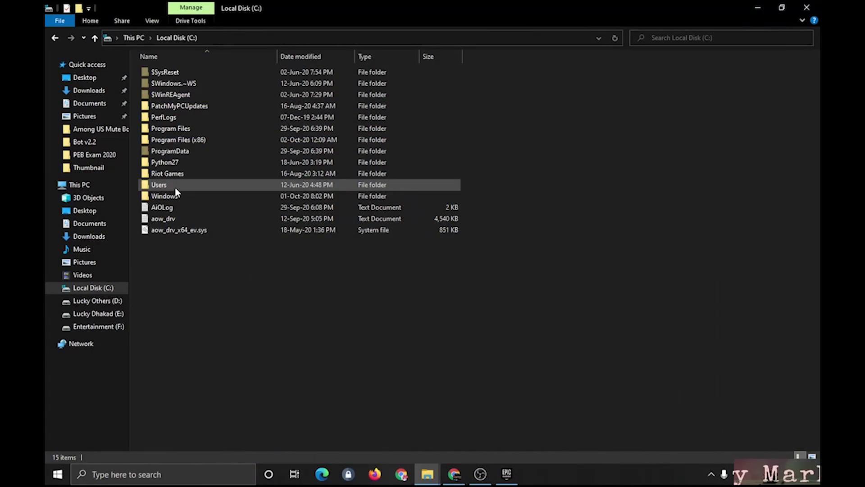
double_click(172, 195)
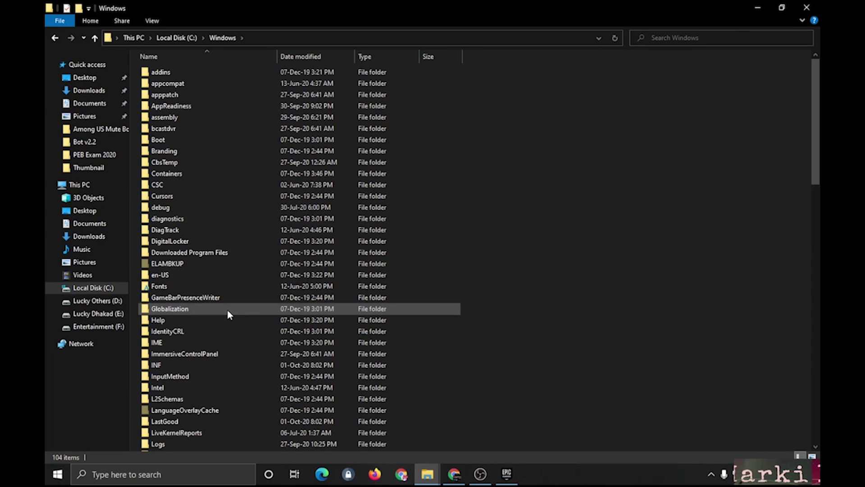
scroll(227, 309, "down", 17)
left_click(174, 91)
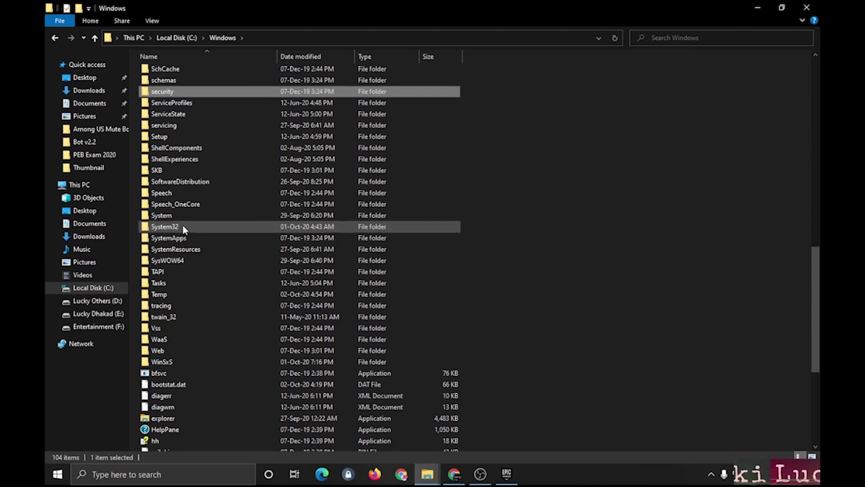
double_click(183, 226)
key("alt+Left")
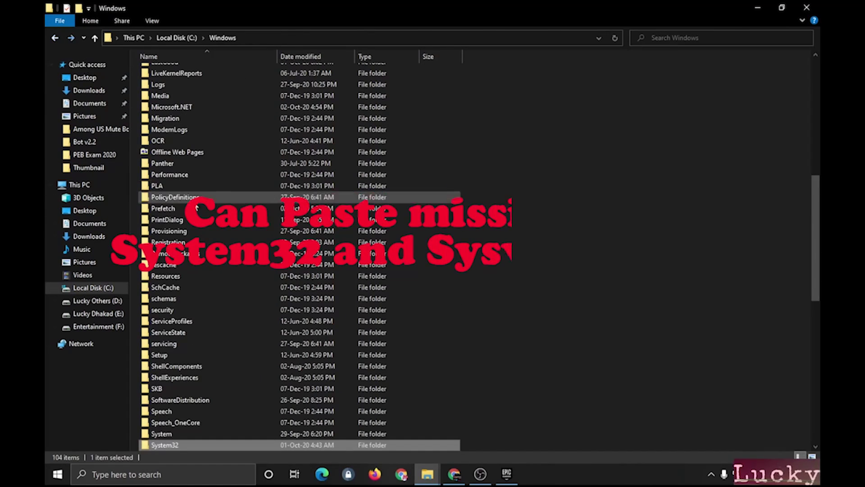
scroll(212, 334, "down", 4)
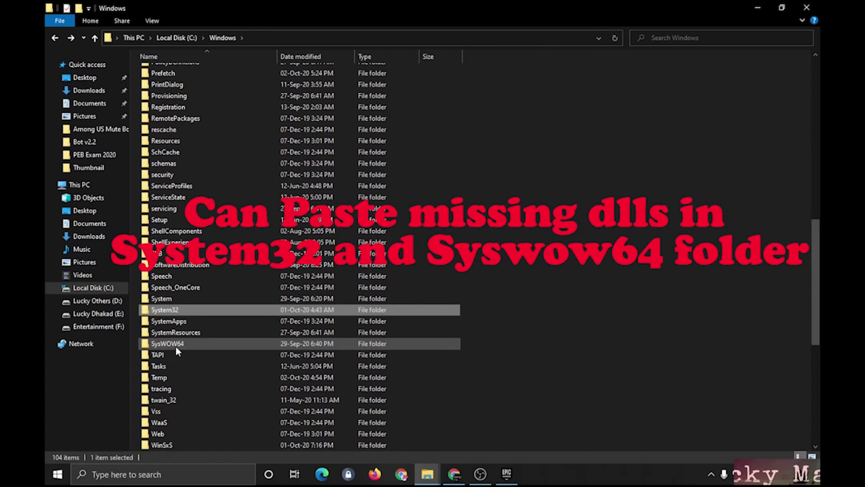
double_click(174, 344)
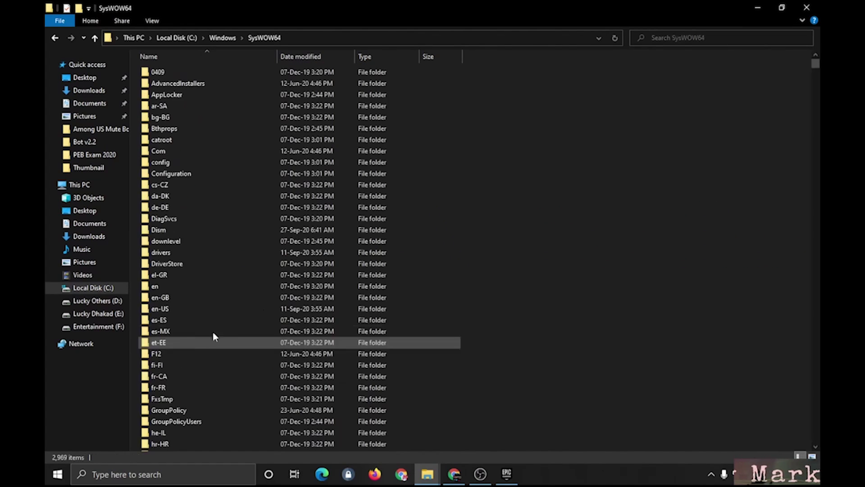
left_click(807, 7)
- Refresh the desktop three times and briefly check the hidden tray icons
right_click(426, 132)
left_click(462, 166)
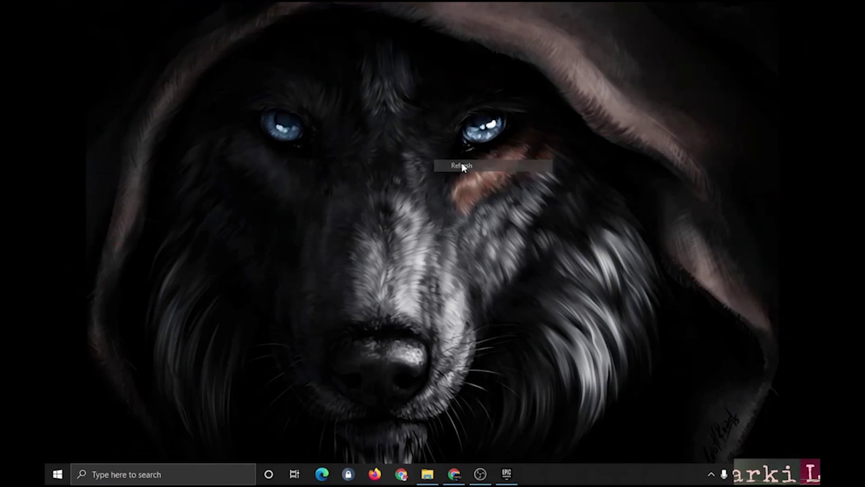
right_click(438, 267)
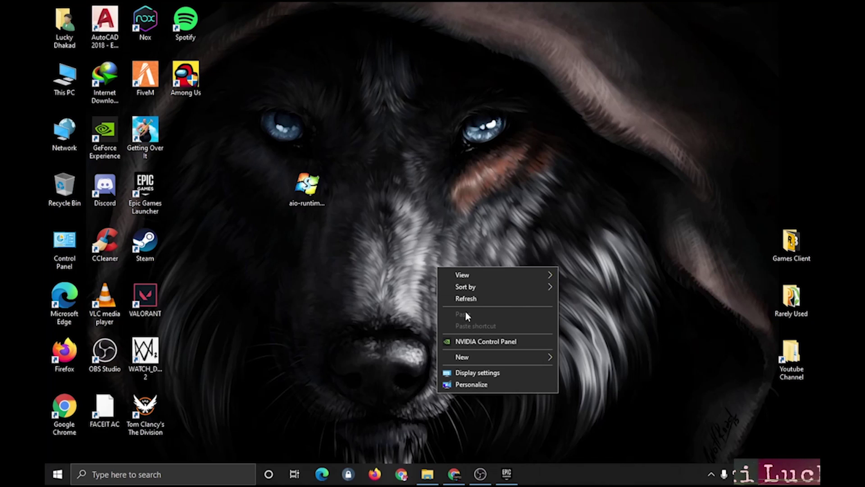
left_click(466, 298)
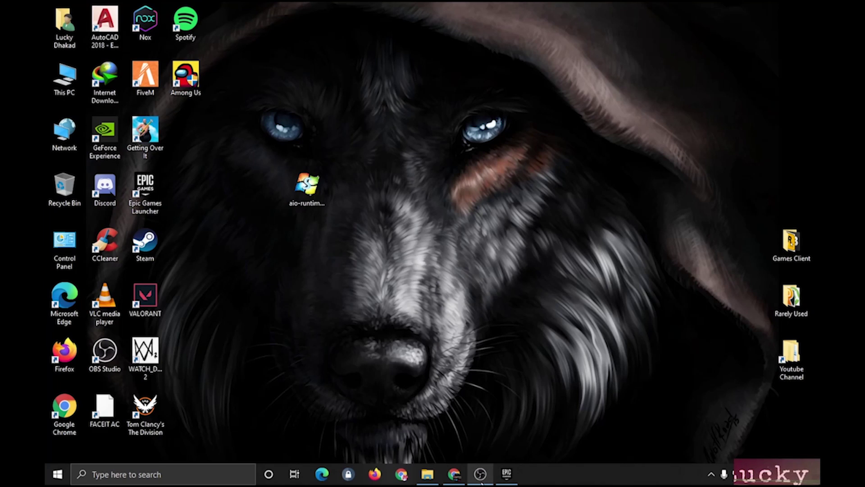
right_click(415, 203)
left_click(469, 238)
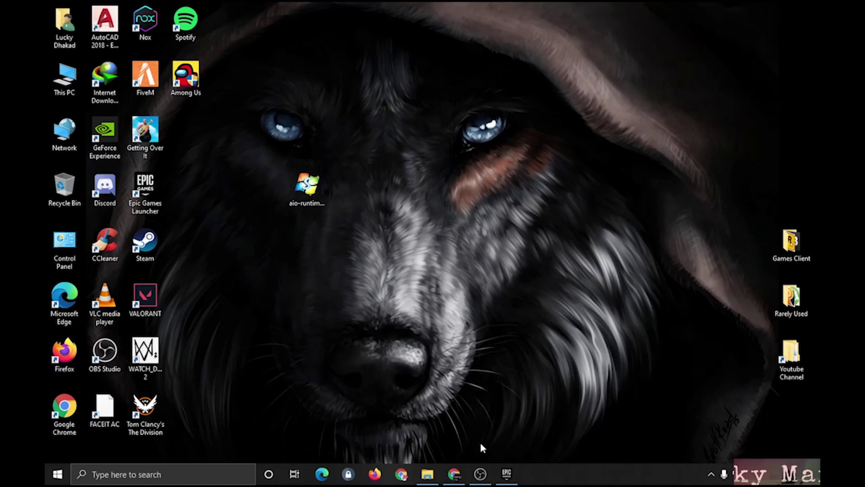
left_click(711, 474)
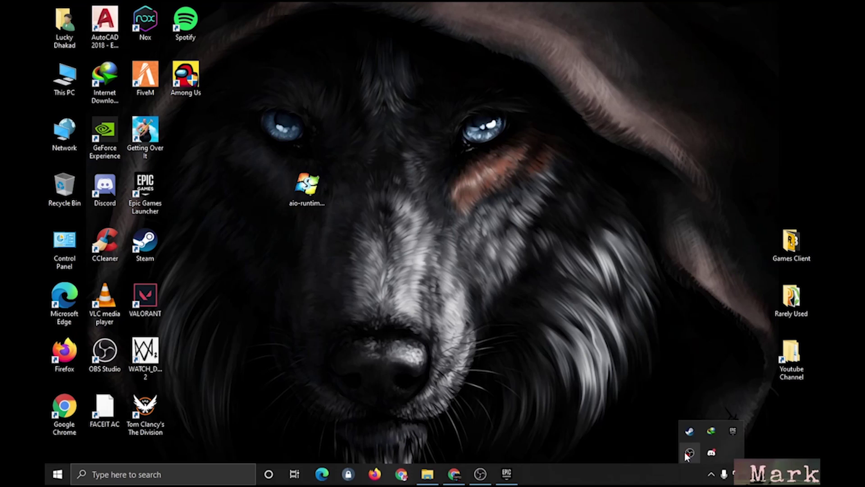
left_click(490, 347)
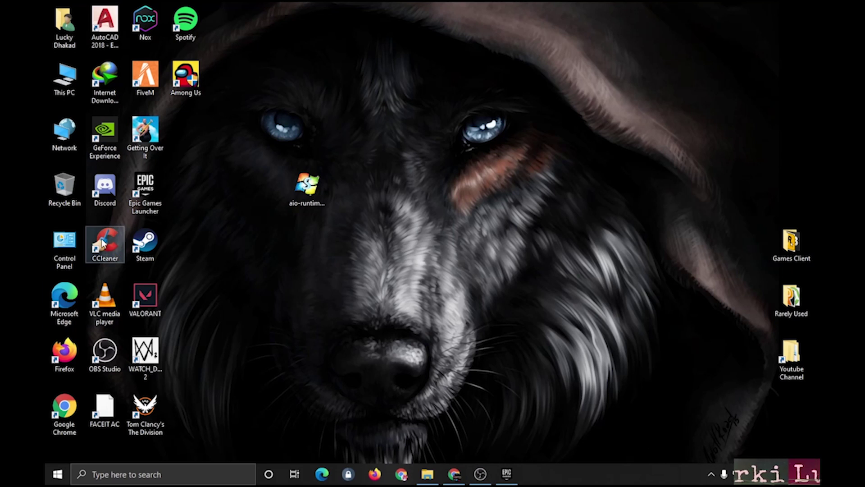
- Refresh the desktop once more and launch CCleaner from its desktop shortcut
right_click(209, 208)
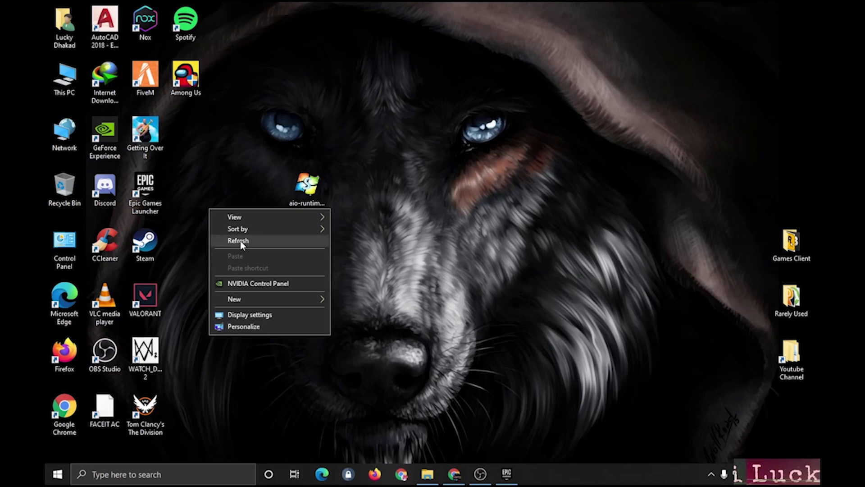
left_click(238, 241)
right_click(104, 243)
left_click(135, 239)
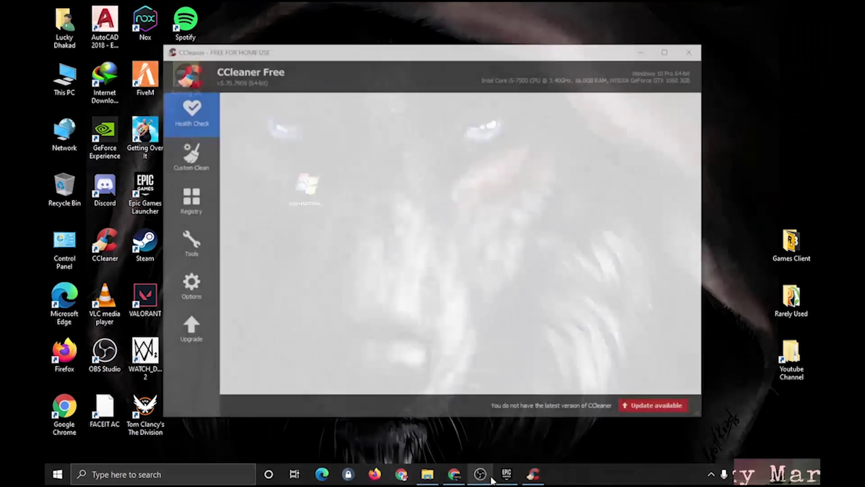
- Decline the CCleaner update and review the installed Visual C++ redistributables under Uninstall
left_click(500, 266)
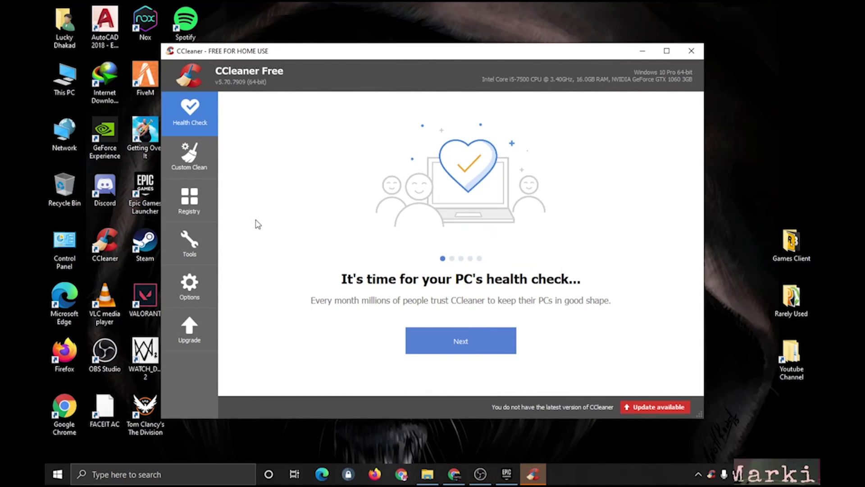
left_click(189, 243)
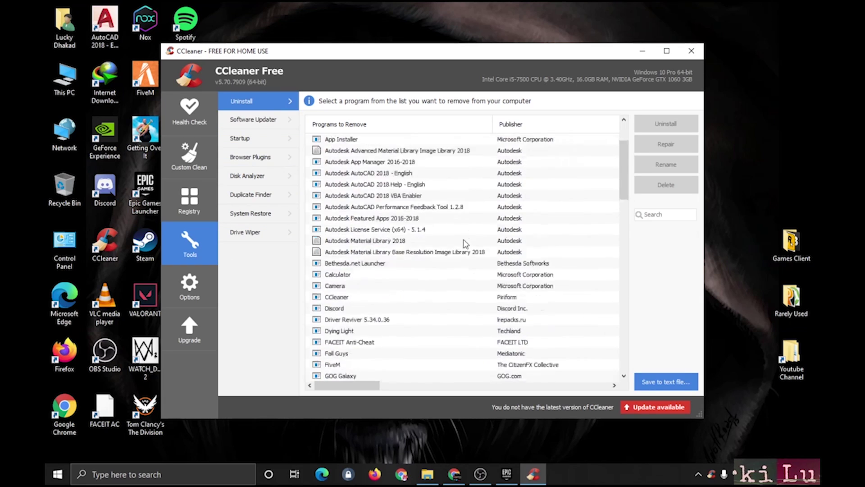
scroll(465, 244, "down", 15)
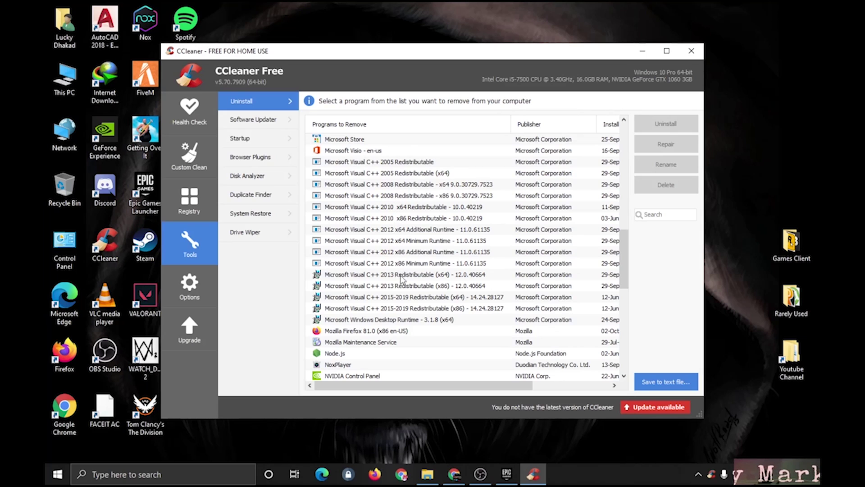
- Close CCleaner and refresh the desktop
left_click(697, 51)
right_click(431, 88)
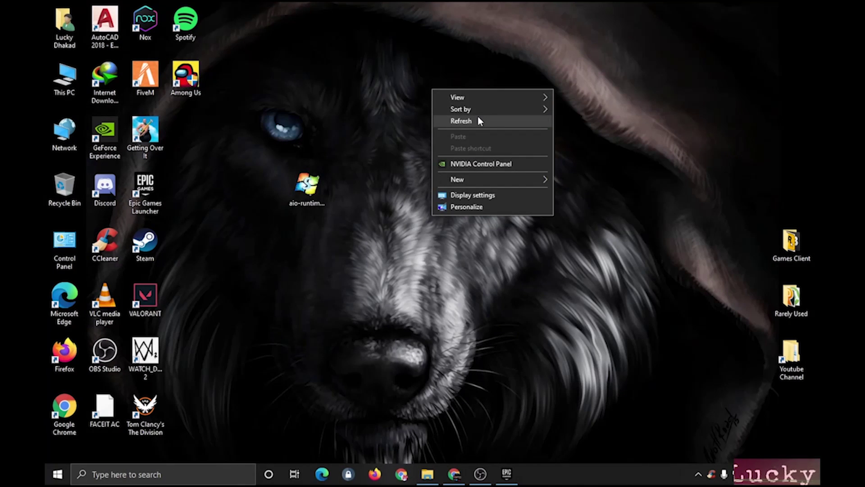
left_click(478, 118)
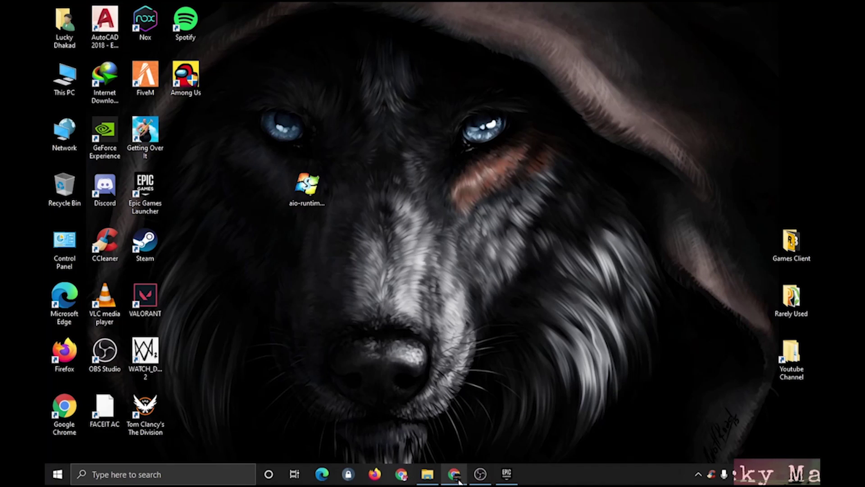
- Minimize the OBS window and refresh the desktop
left_click(485, 477)
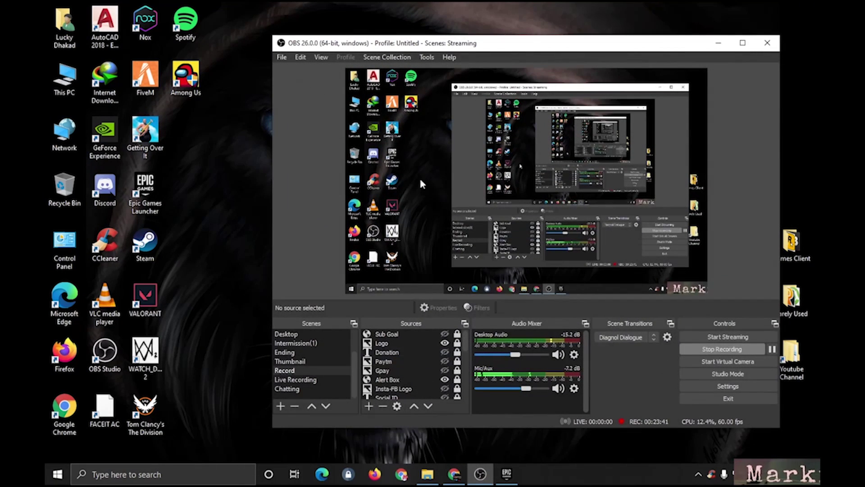
left_click_drag(478, 56, 433, 47)
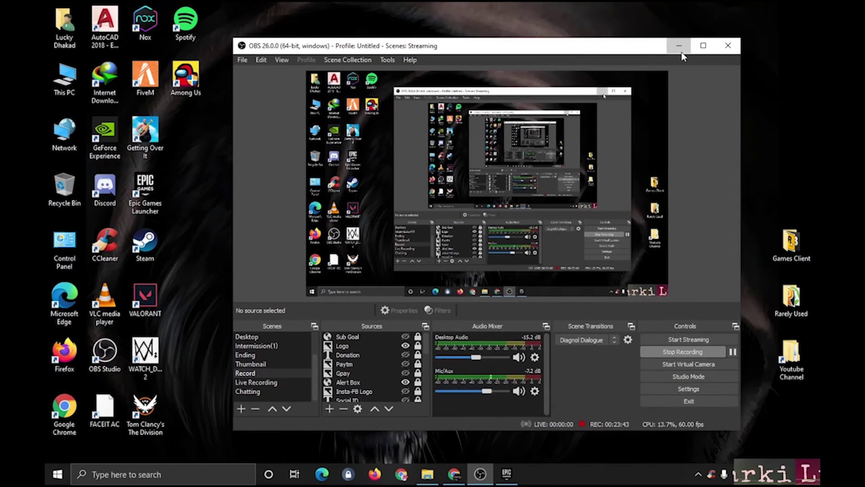
left_click(678, 45)
right_click(407, 100)
left_click(435, 133)
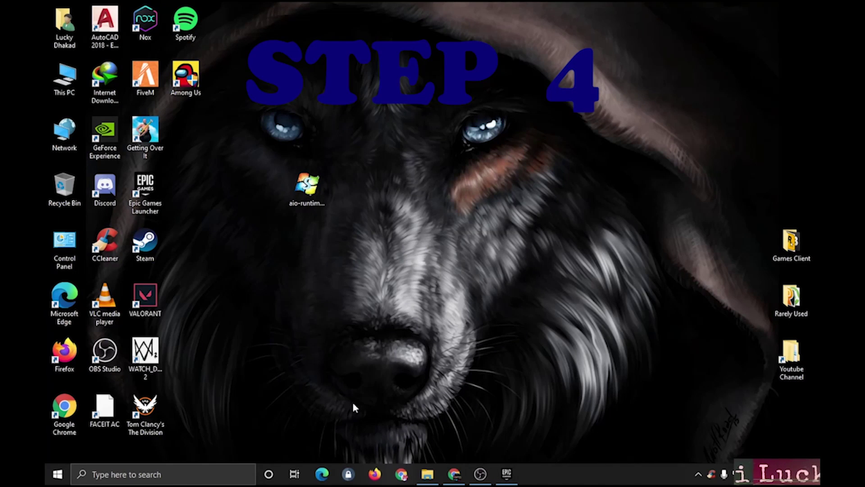
- Bring up the Run box with %localappdata% selected in its Open field
key("super+r")
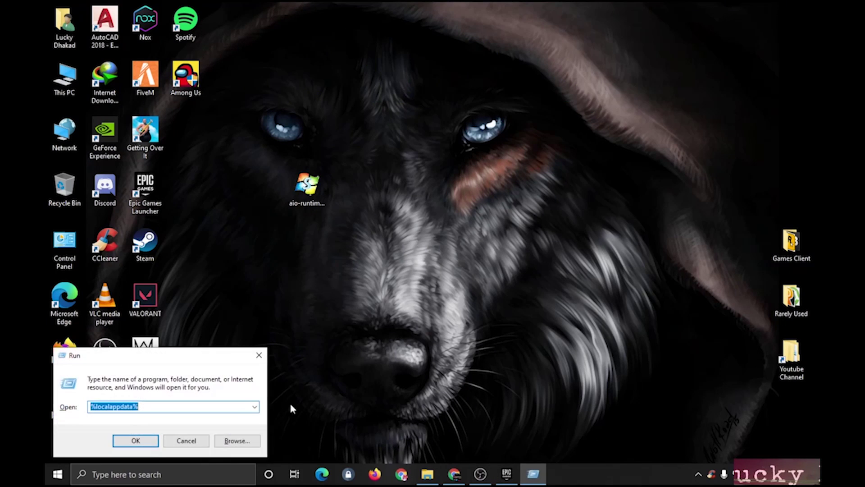
left_click(115, 404)
key("ctrl+a")
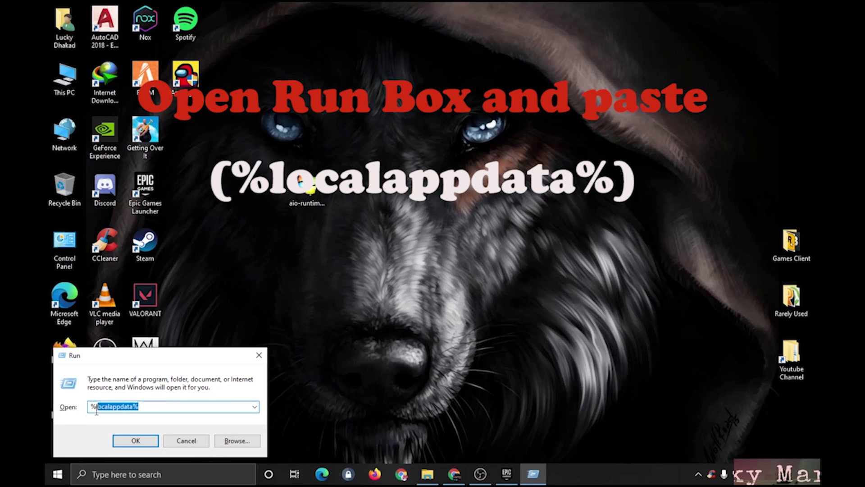
- Browse into AppData\Local\EpicGamesLauncher\Saved, where the webcache folder sits
left_click(136, 441)
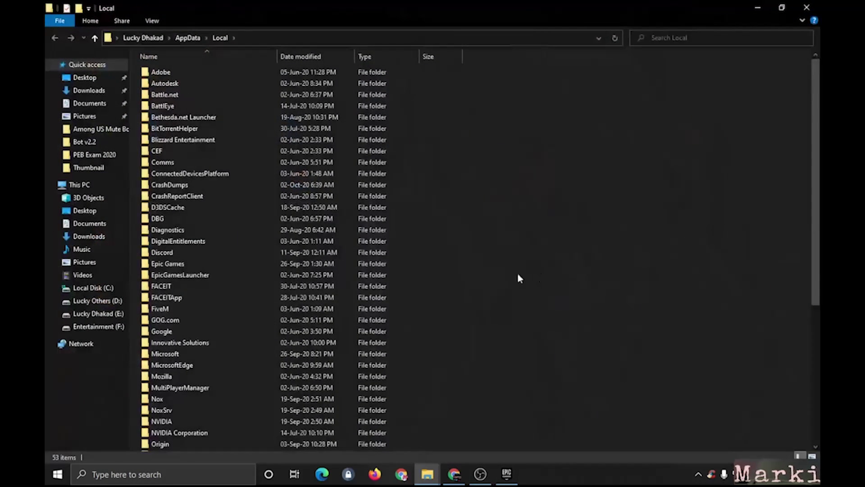
scroll(258, 359, "down", 3)
left_click(185, 140)
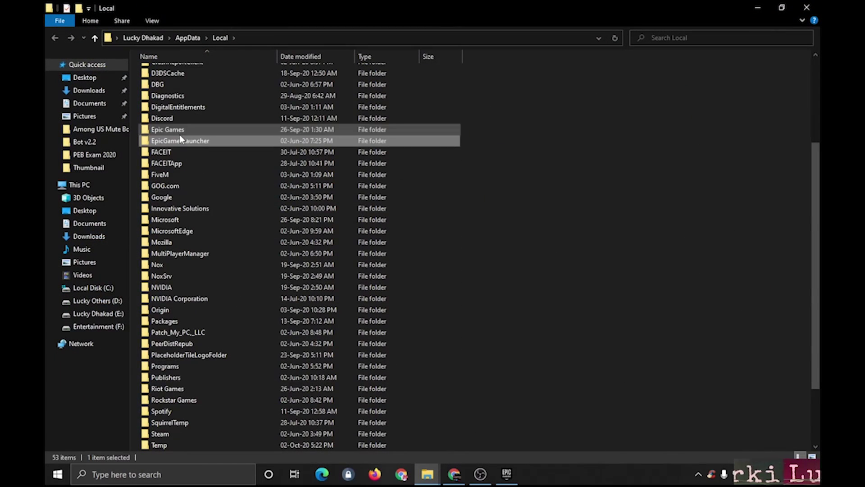
double_click(178, 142)
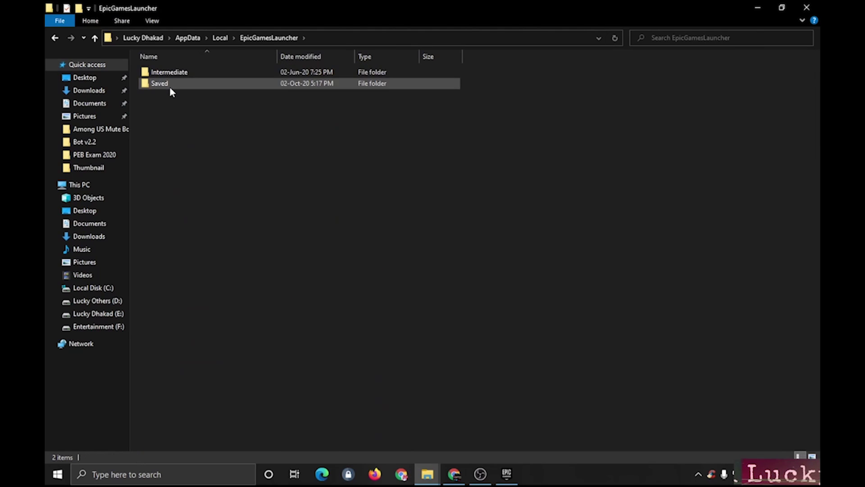
double_click(169, 87)
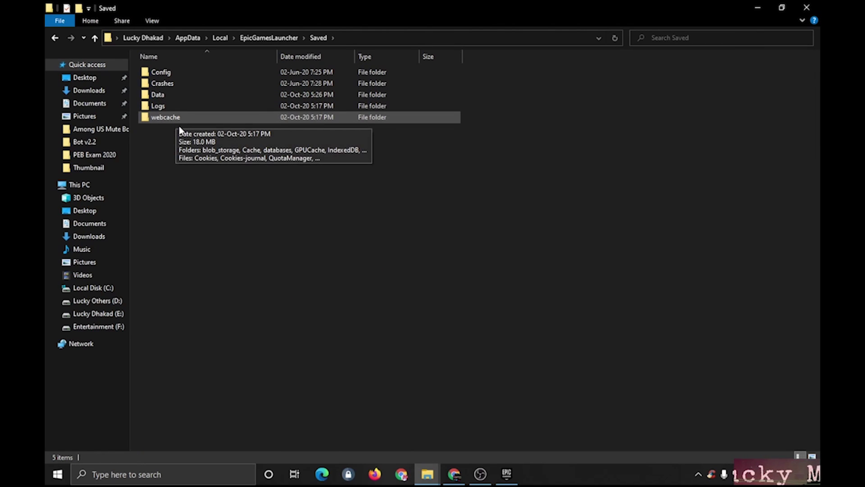
right_click(225, 193)
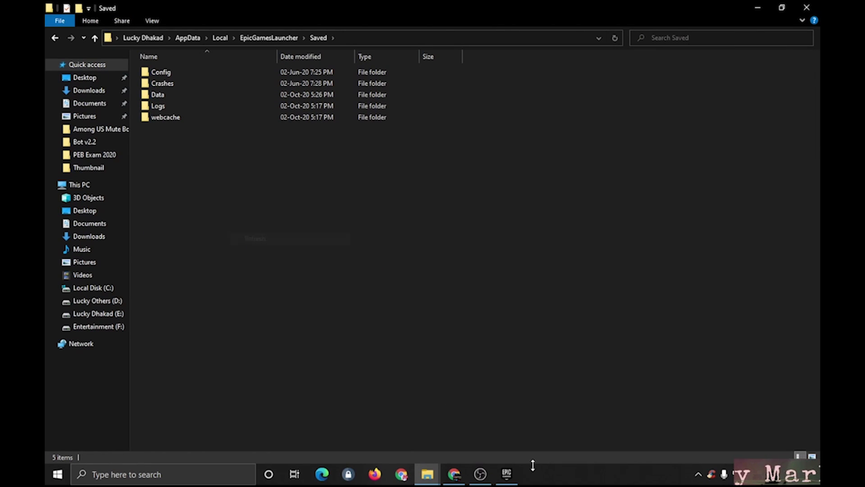
- Close the Epic Games Launcher window and exit it fully from the system tray
left_click(507, 473)
left_click_drag(639, 272, 605, 135)
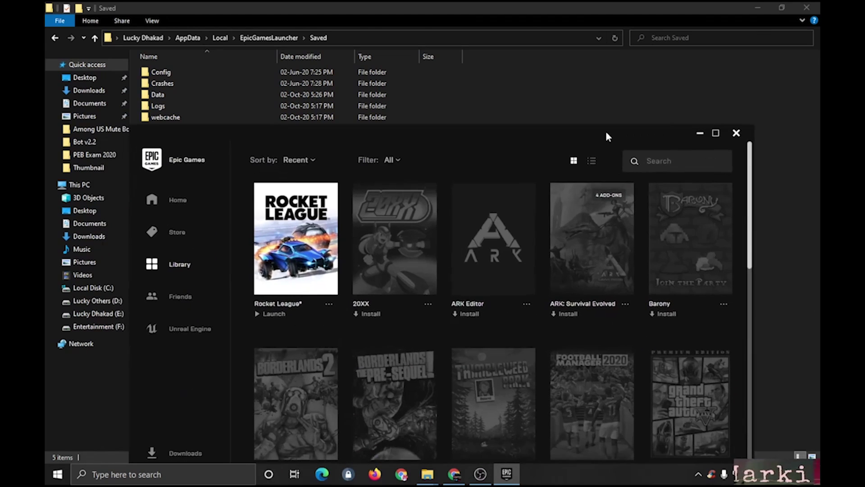
left_click(736, 133)
left_click(711, 474)
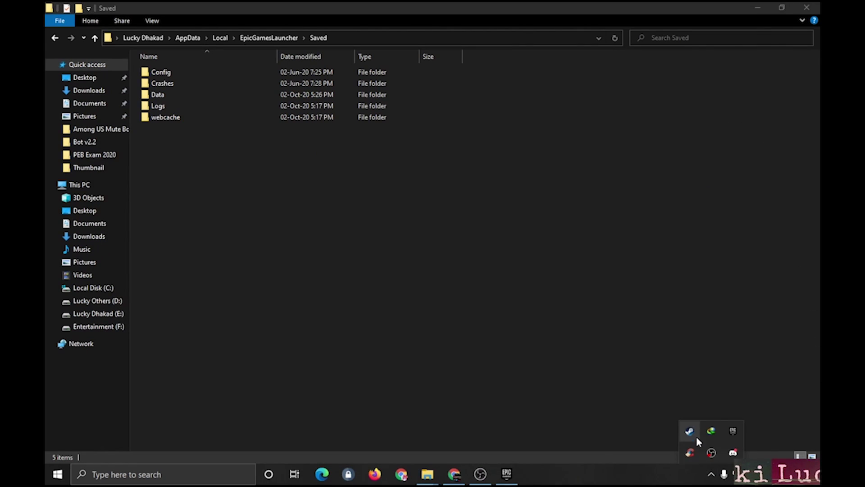
right_click(711, 452)
key("Escape")
right_click(732, 431)
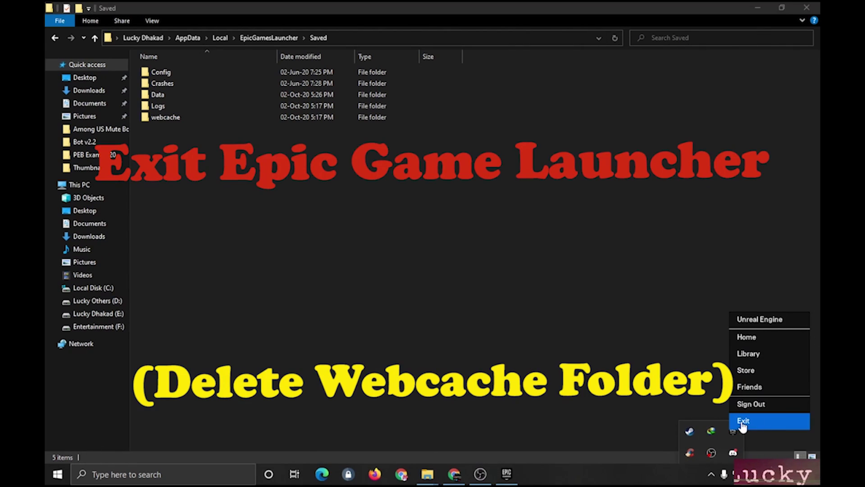
right_click(690, 452)
left_click(717, 444)
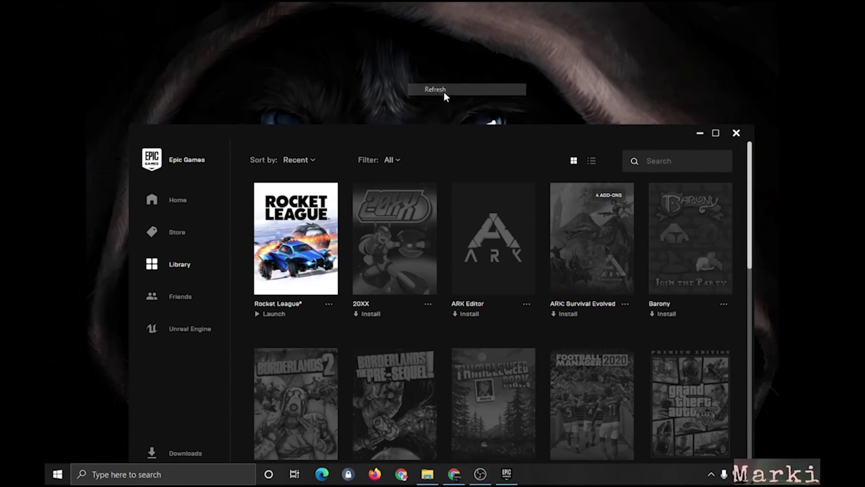
left_click_drag(460, 137, 380, 149)
left_click(352, 112)
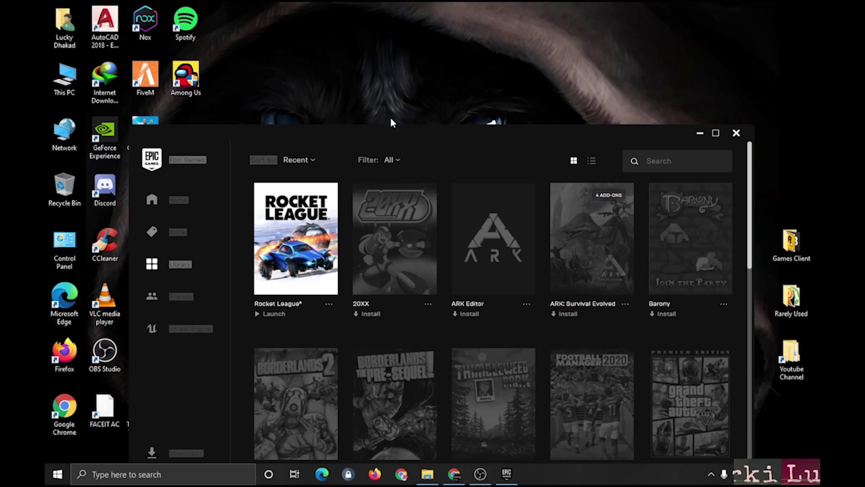
left_click(437, 129)
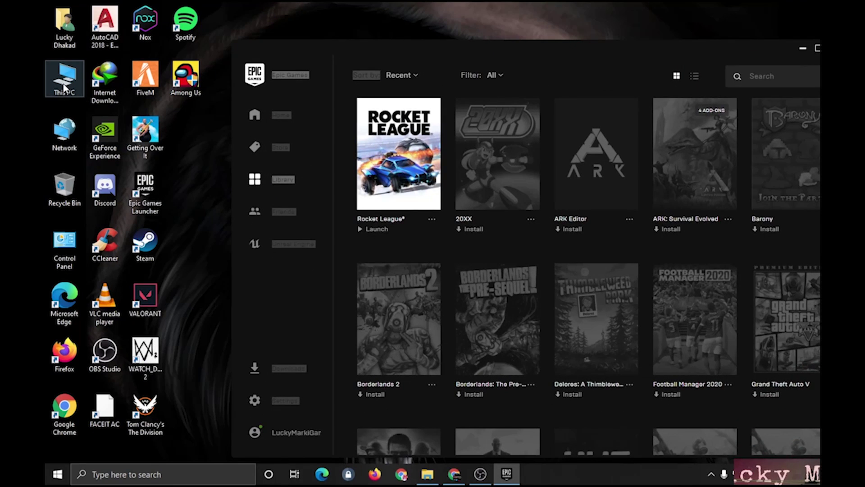
- Go through This PC to Documents and into the My Games folder
double_click(64, 78)
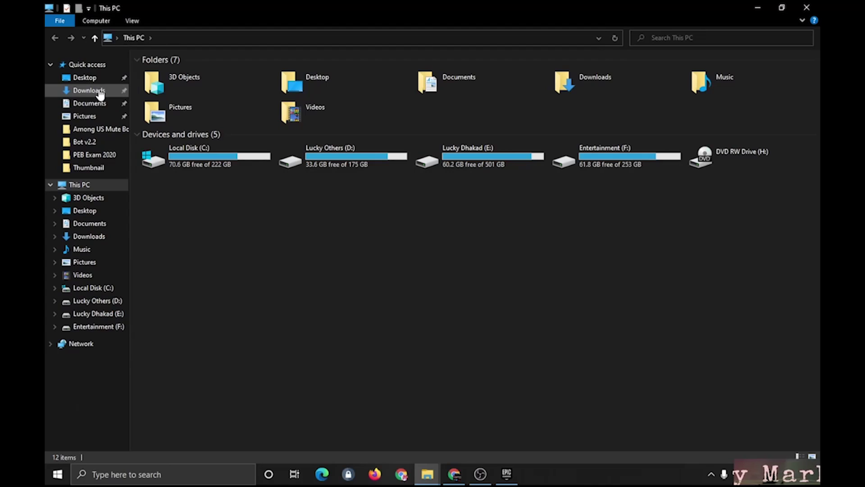
left_click(93, 89)
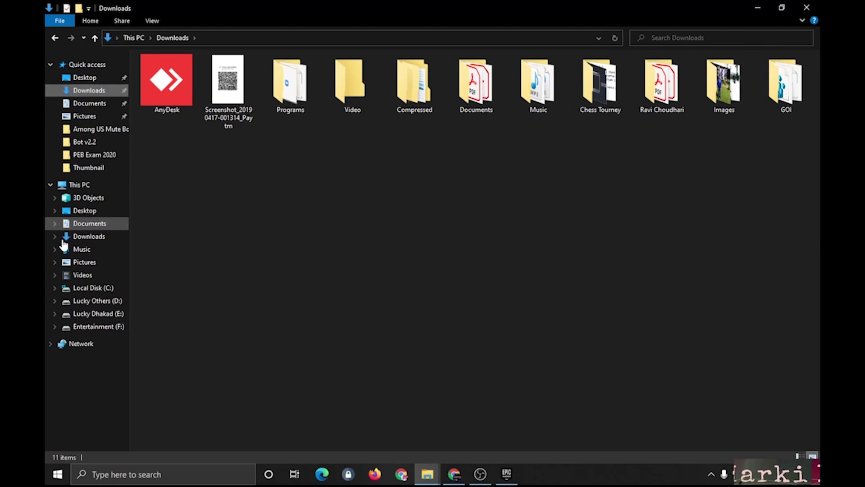
left_click(90, 226)
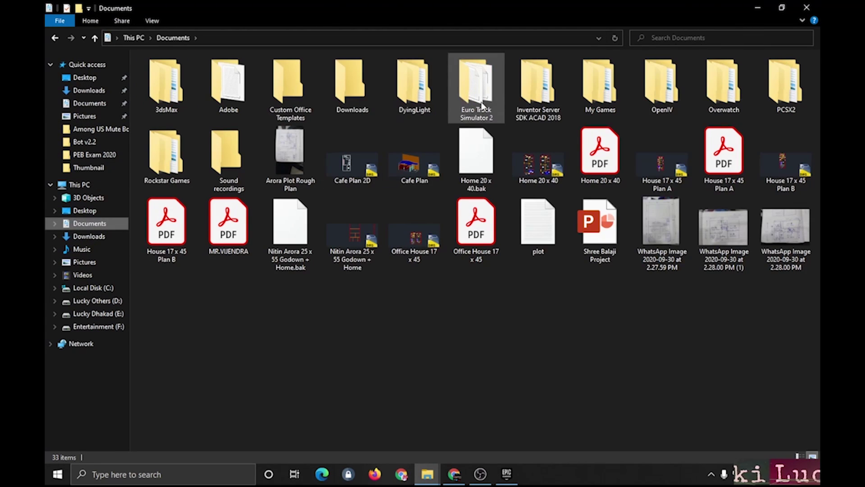
double_click(600, 84)
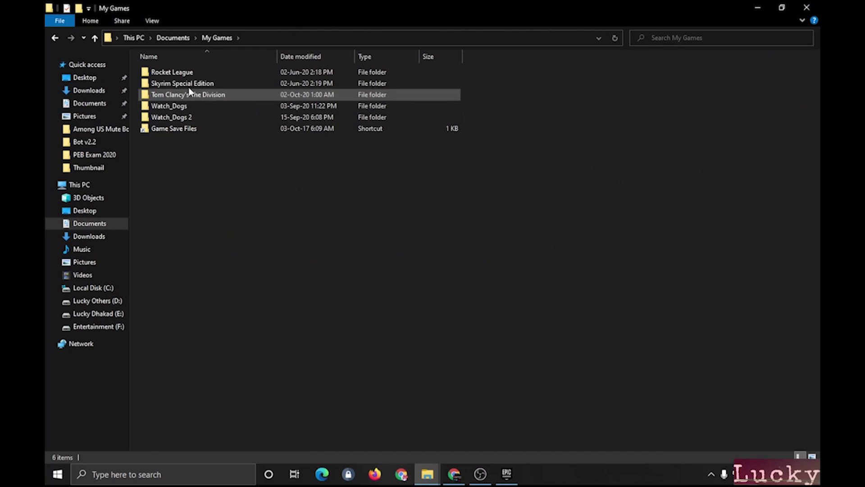
- Refresh the My Games listing showing Rocket League, then minimize File Explorer
right_click(272, 210)
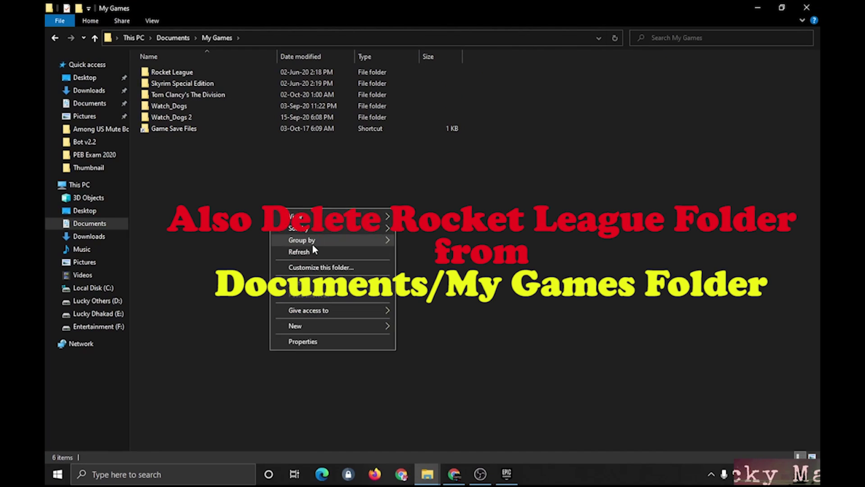
left_click(305, 251)
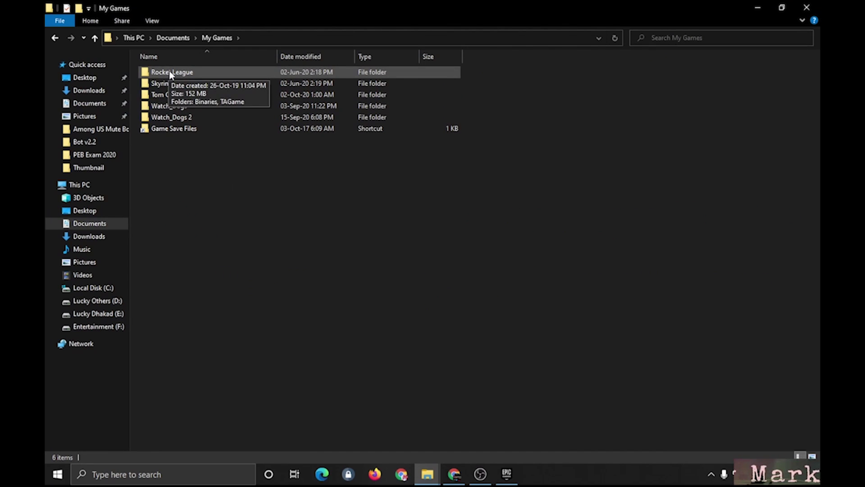
right_click(234, 215)
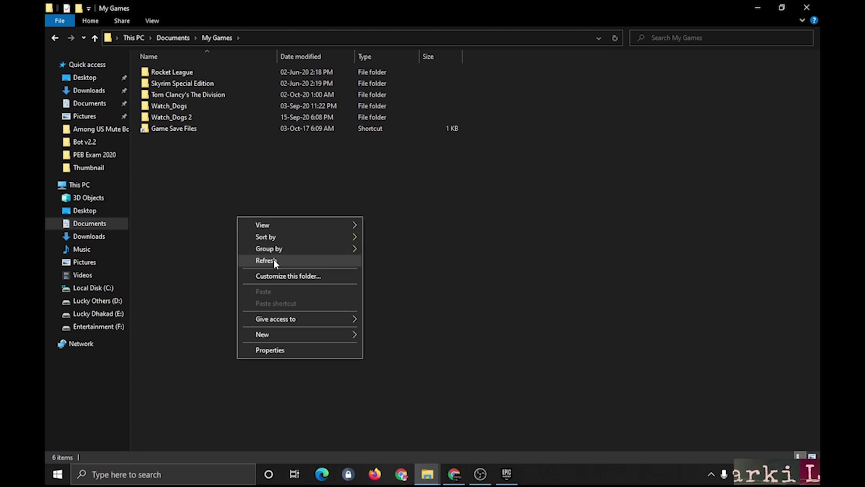
left_click(274, 260)
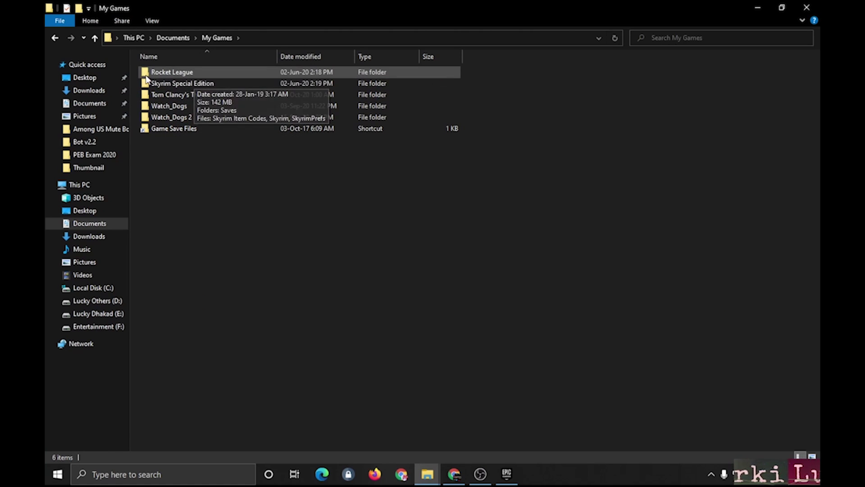
left_click(174, 75)
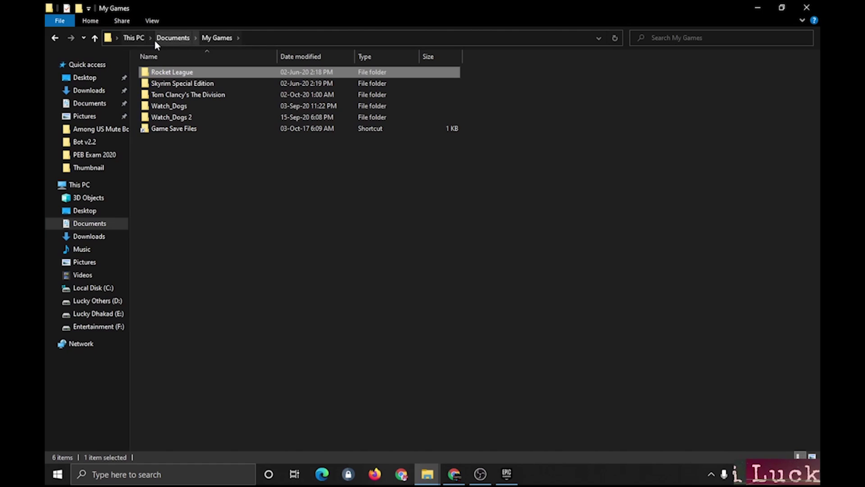
right_click(323, 138)
left_click(356, 182)
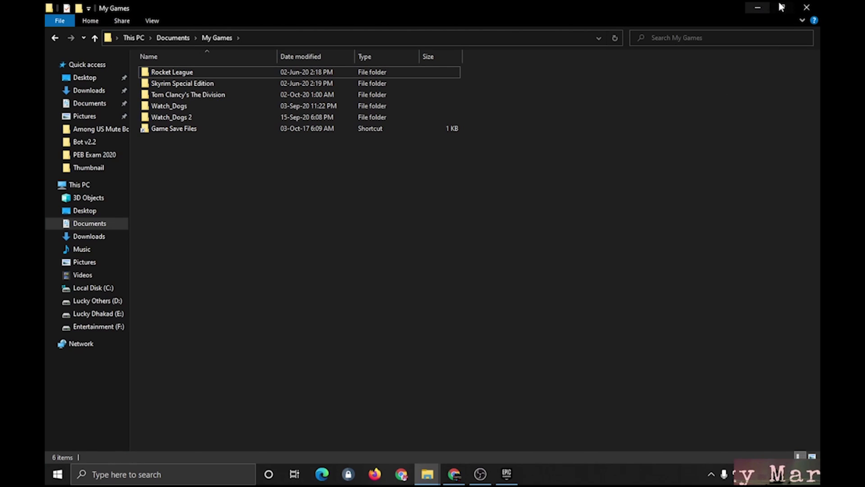
left_click(758, 7)
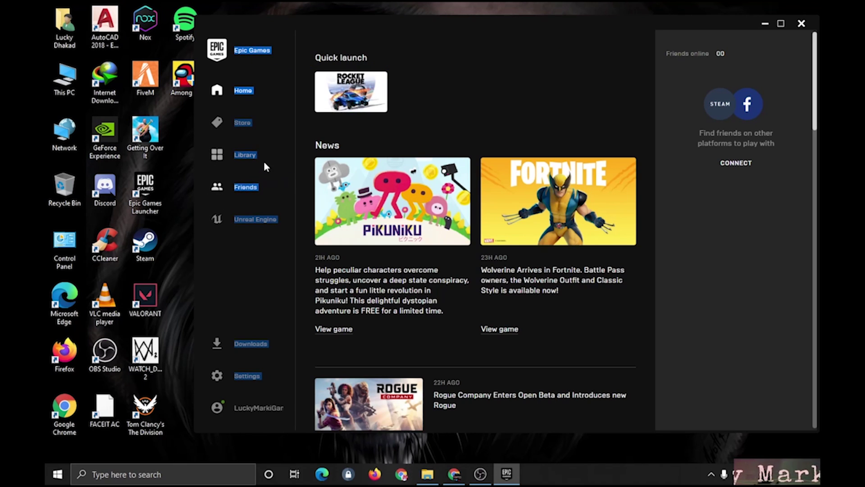
- Refresh the desktop and scroll down the Epic Games Launcher settings page
left_click(239, 154)
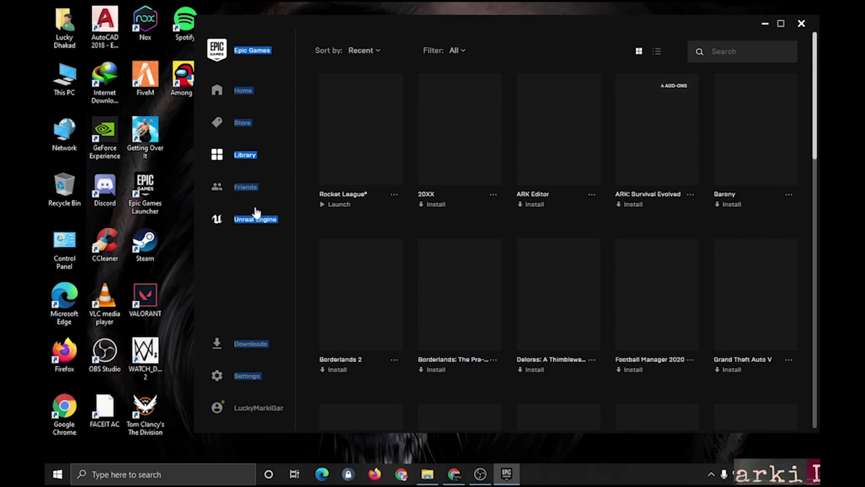
left_click(247, 377)
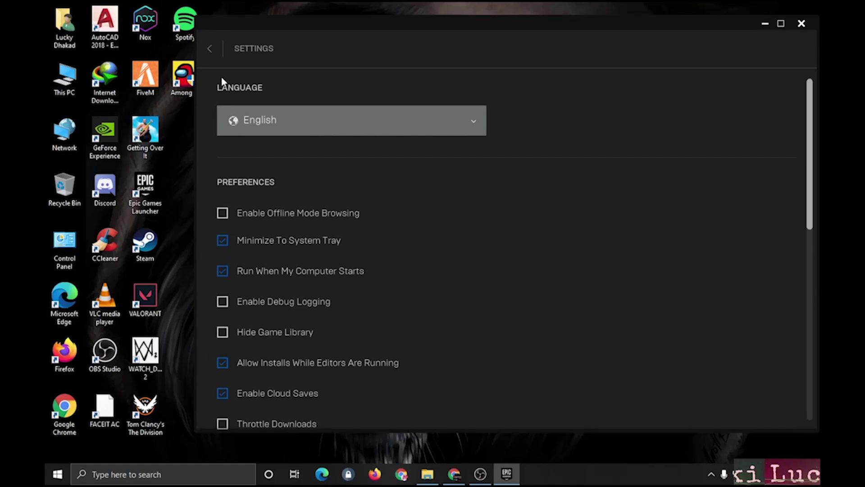
left_click(209, 48)
right_click(191, 194)
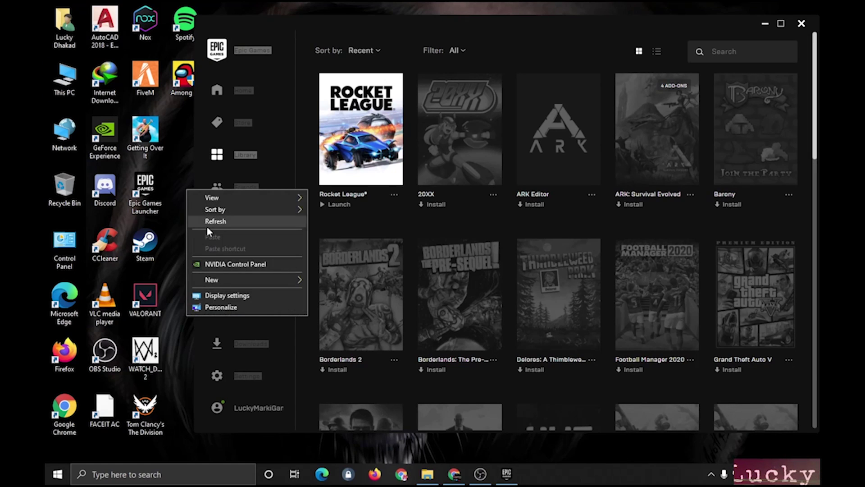
left_click(206, 221)
left_click(245, 376)
scroll(335, 332, "down", 7)
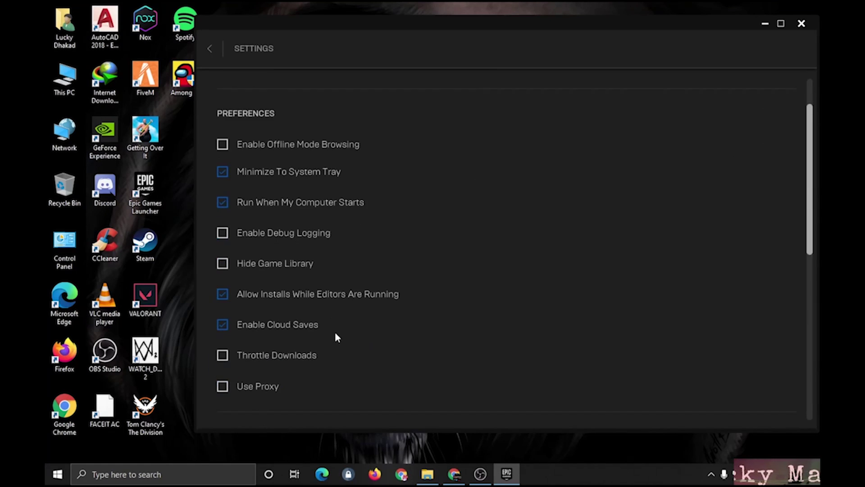
scroll(322, 389, "down", 5)
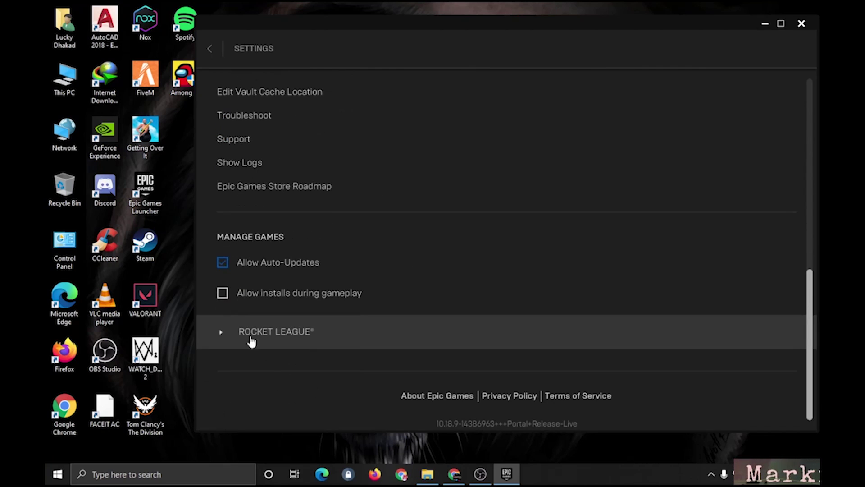
- Expand Rocket League's settings and enable Additional Command Line Arguments
left_click(252, 332)
left_click(259, 336)
left_click(328, 336)
scroll(300, 332, "down", 1)
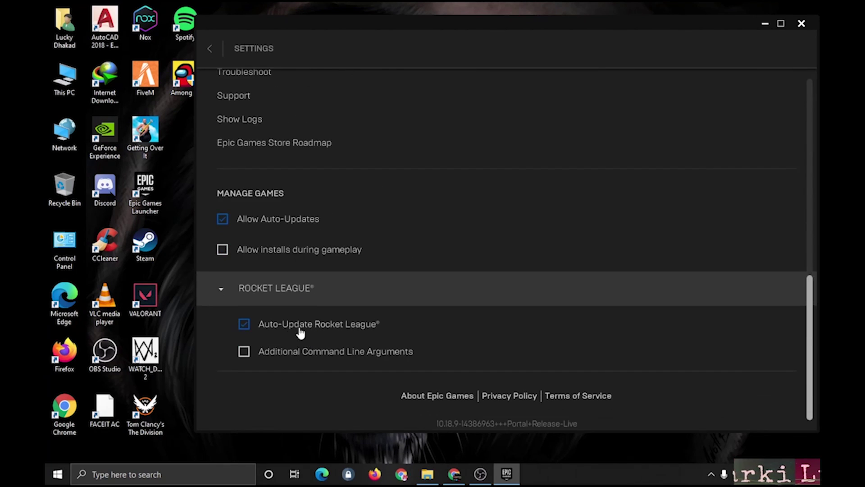
left_click(339, 357)
scroll(374, 359, "down", 1)
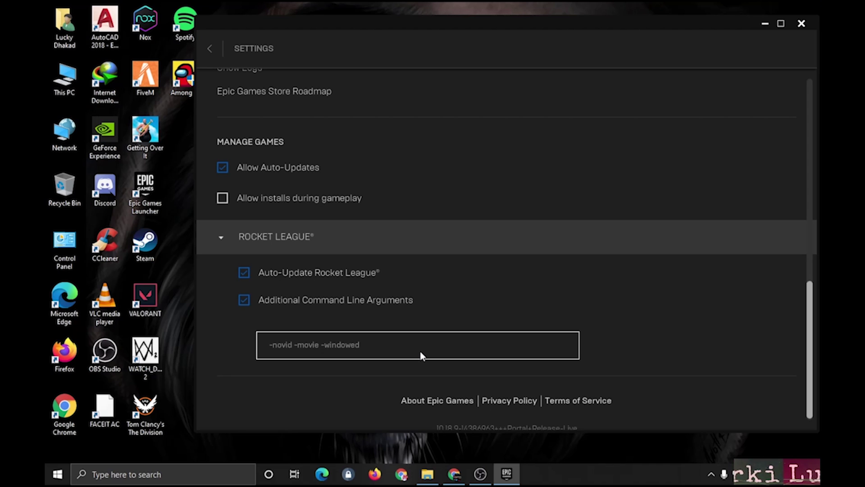
- Edit Rocket League's launch arguments to read '-novid -movie -windowed'
double_click(347, 344)
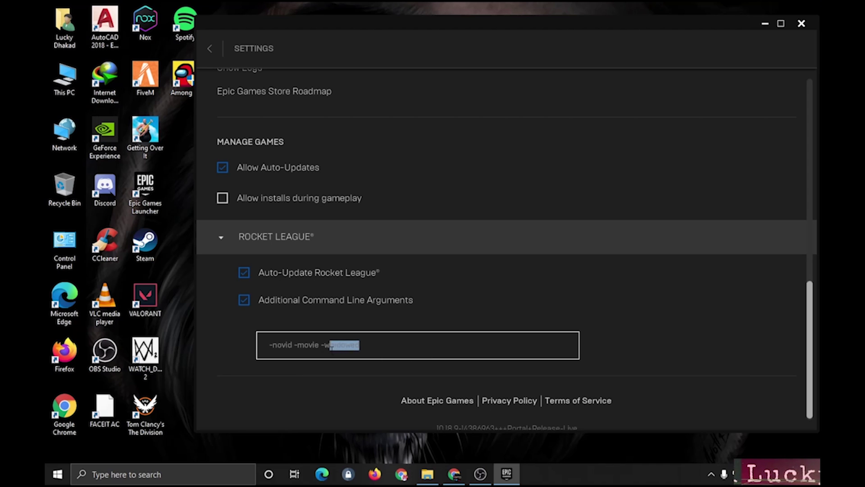
left_click(390, 344)
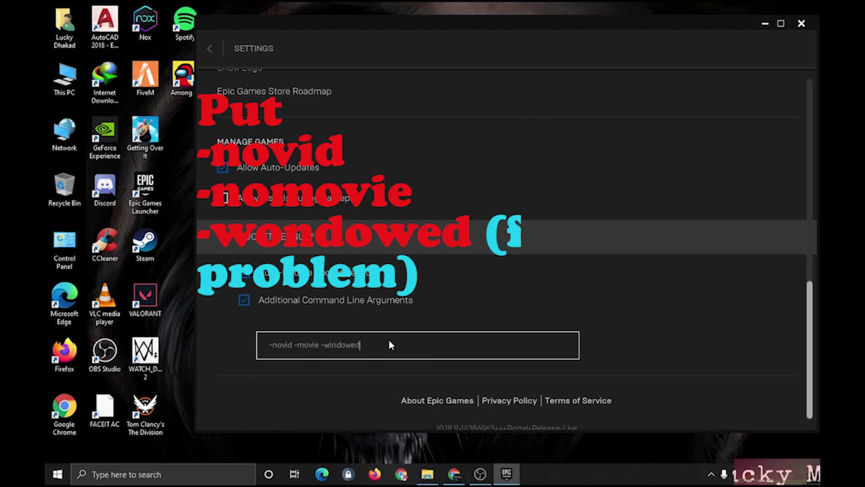
left_click_drag(437, 23, 376, 19)
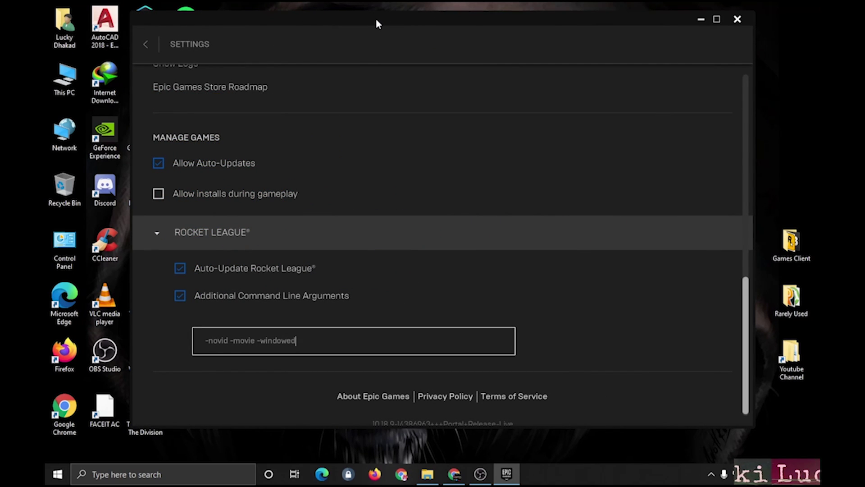
double_click(316, 341)
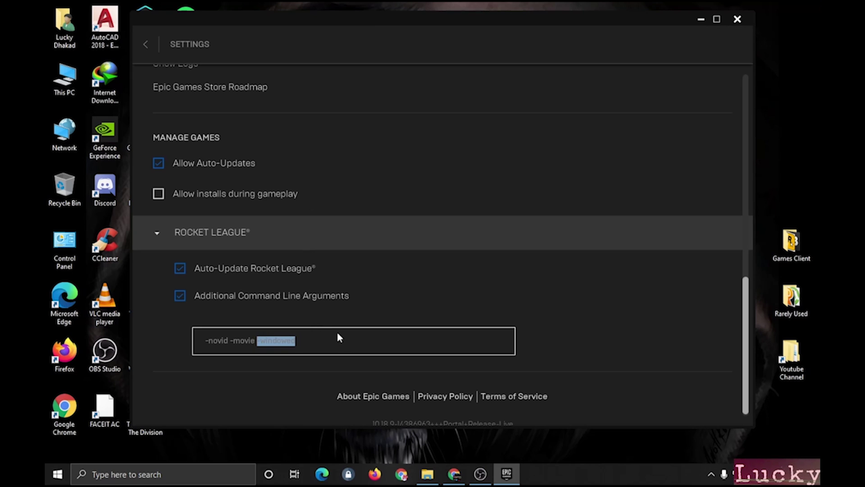
left_click(337, 341)
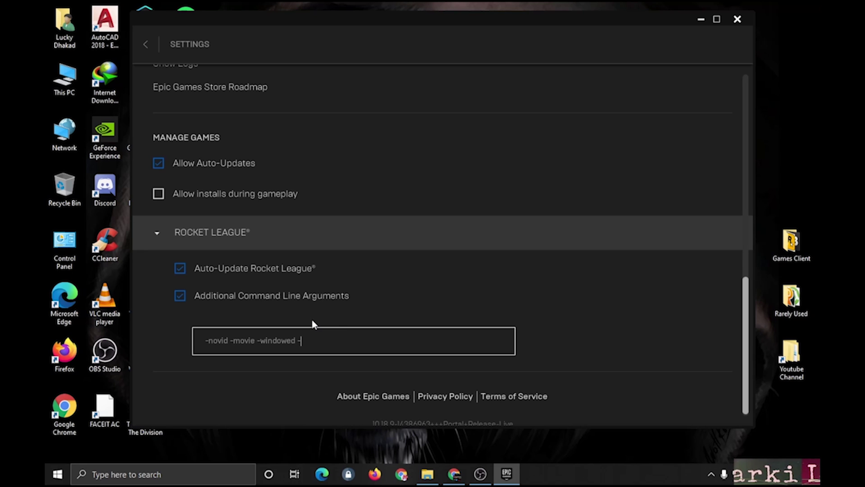
- Search Google in Chrome for 'directx 11'
left_click(455, 474)
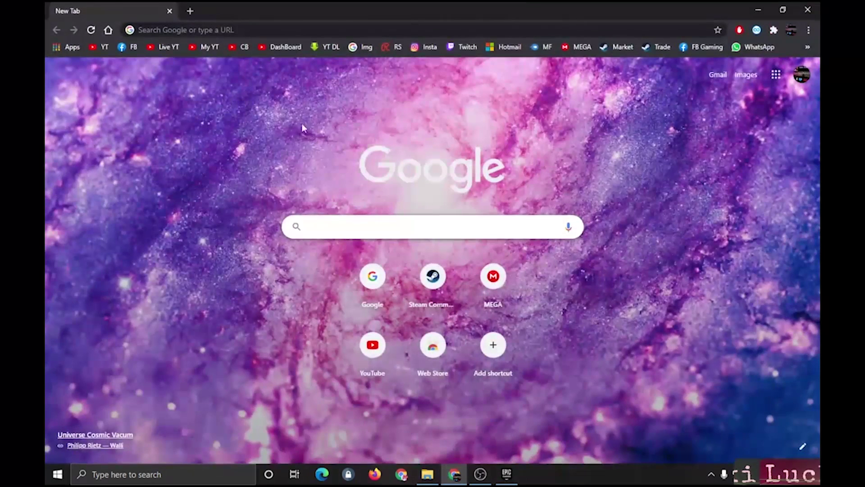
left_click(112, 31)
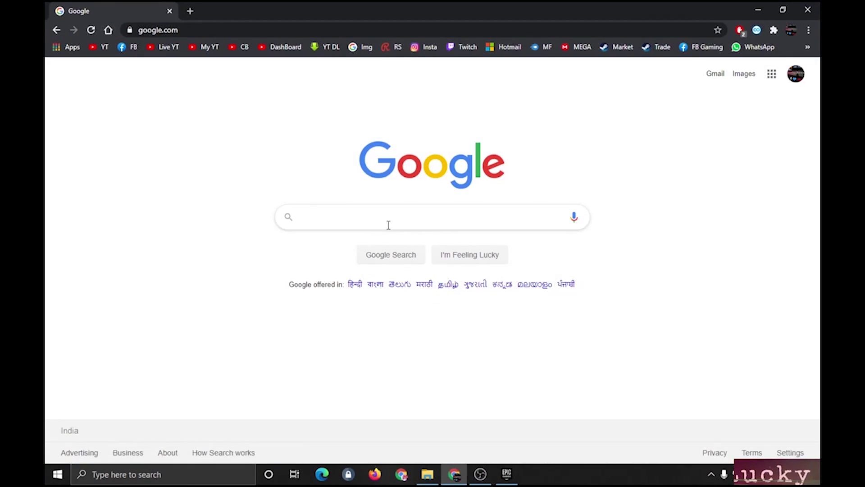
type("direct")
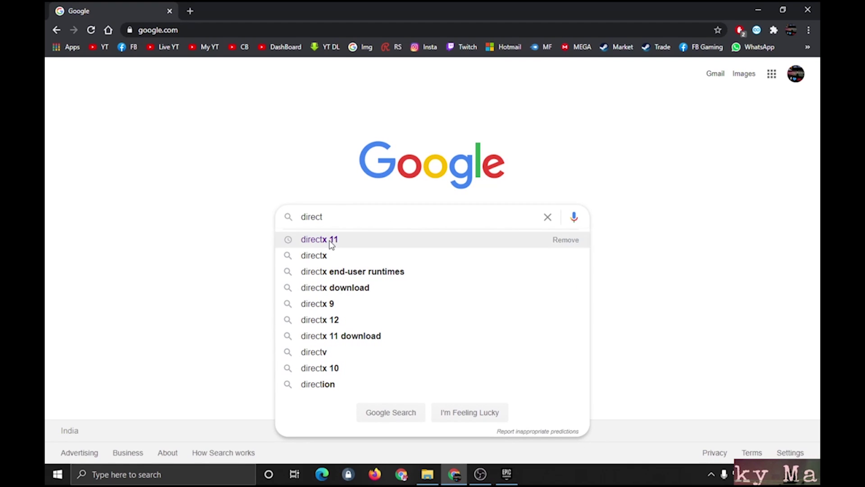
left_click(332, 239)
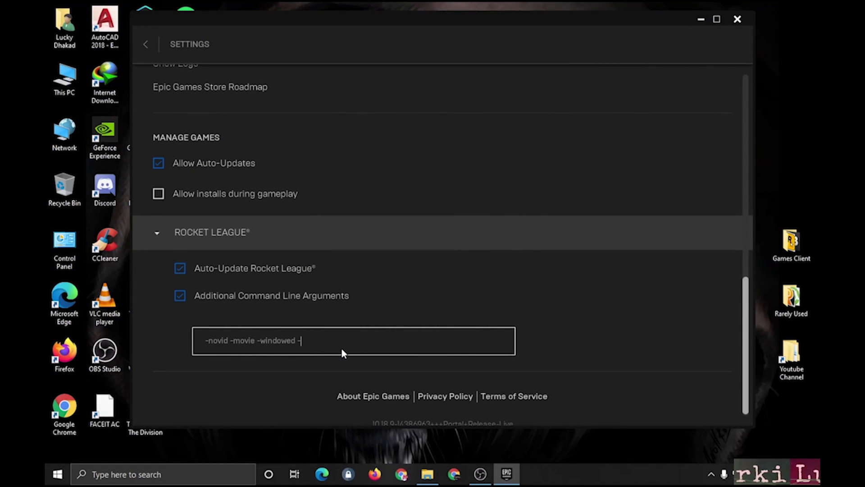
- Type 'dx11' after '-windowed' so the arguments read '-novid -movie -windowed -dx11'
type("d")
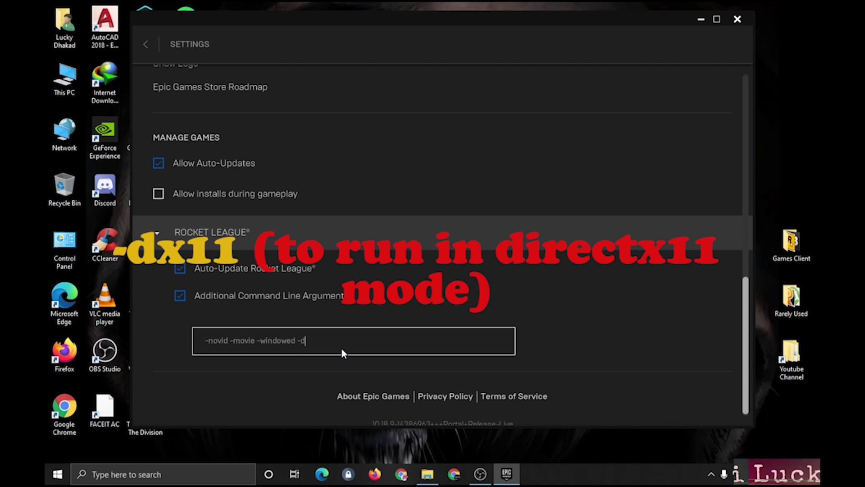
type("x11")
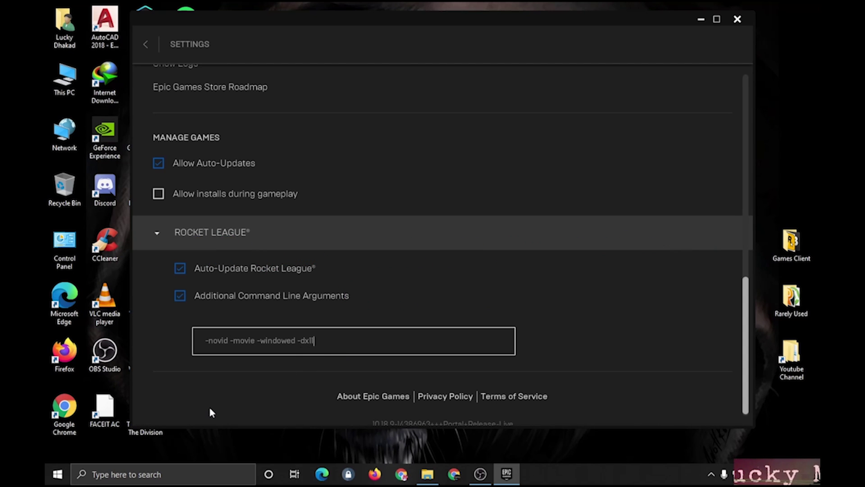
- Return to the game library and refresh the desktop
scroll(183, 182, "up", 1)
left_click(144, 45)
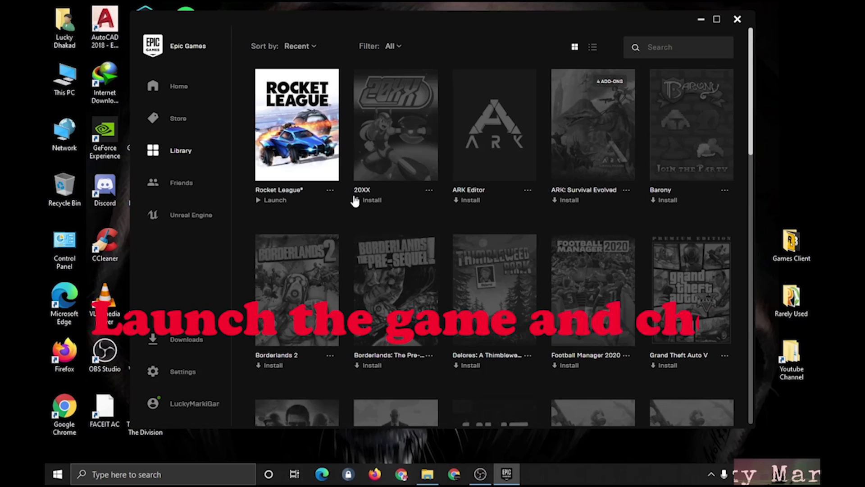
right_click(775, 155)
left_click(781, 178)
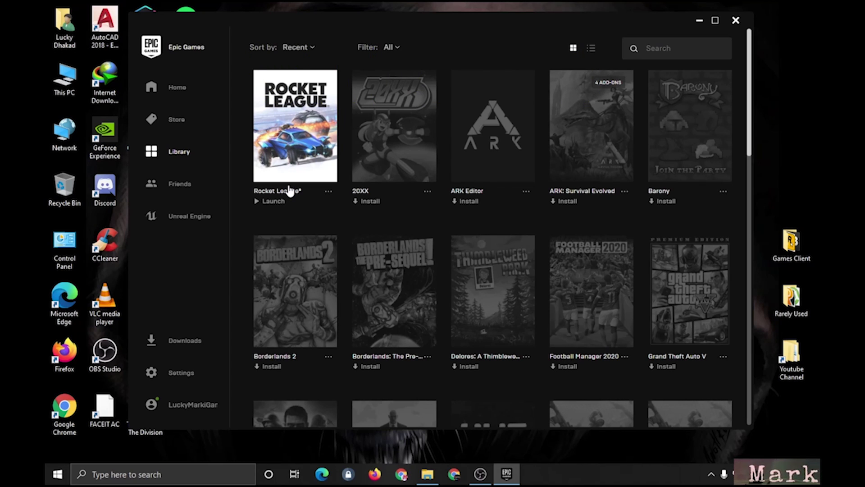
- Verify Rocket League's files and dismiss the IS-0001 Install Failed error
left_click(328, 193)
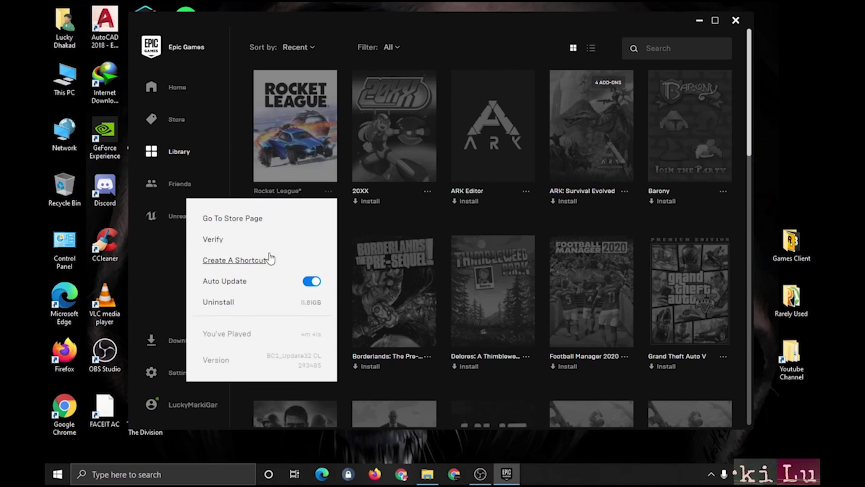
left_click(219, 240)
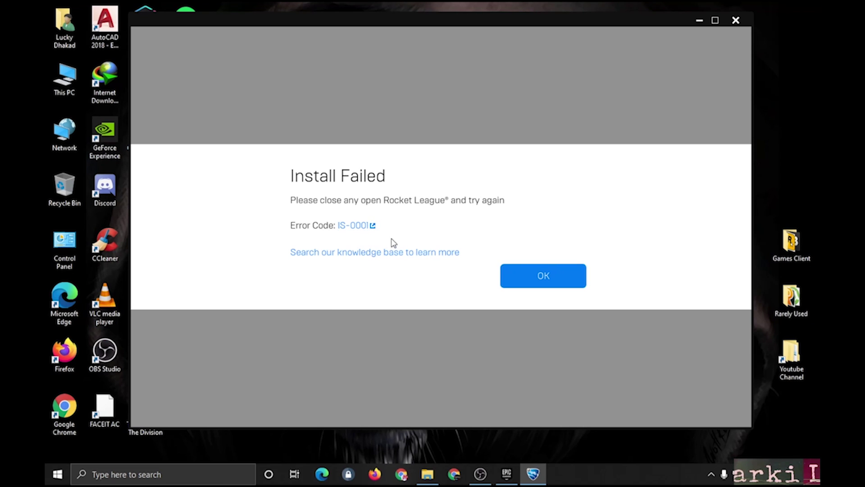
key("Return")
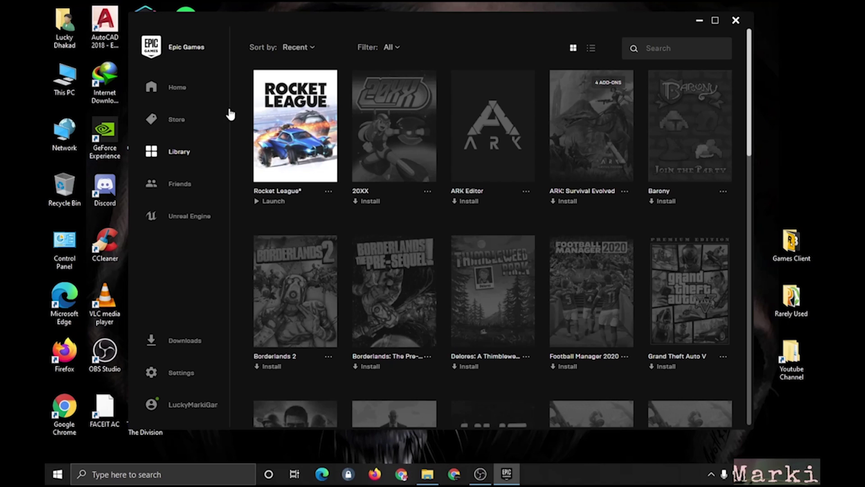
- Verify Rocket League again and dismiss the Install Failed error so the game launches in DX11
left_click(329, 191)
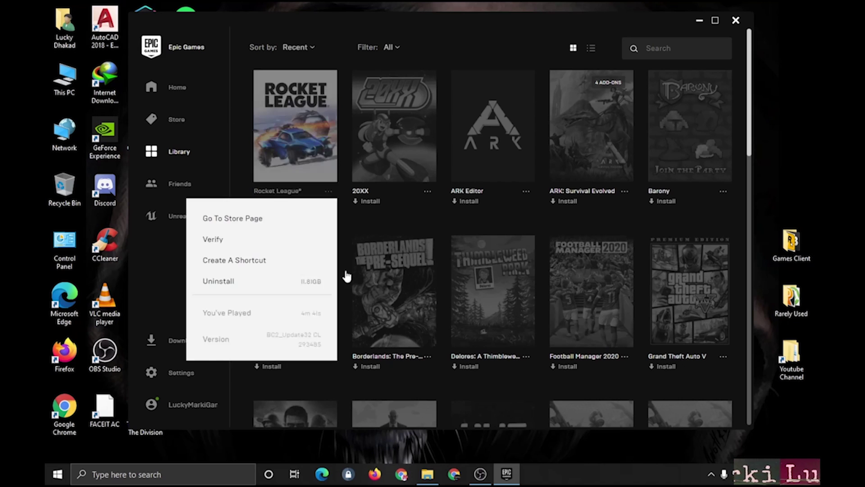
left_click(216, 242)
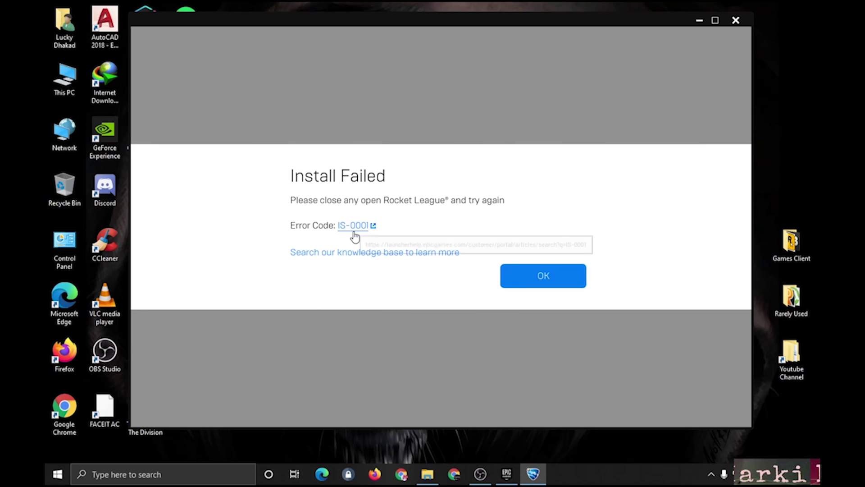
left_click(550, 282)
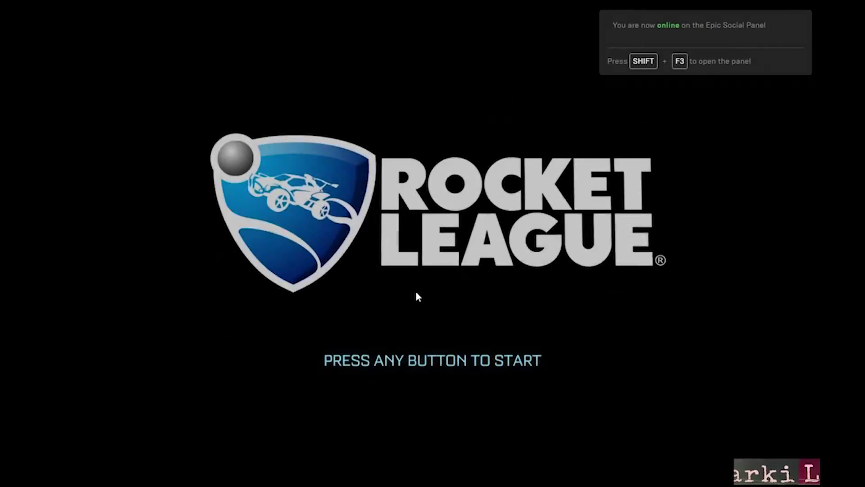
- Skip past the title and Llama-Rama news screens, then select QUIT on the main menu
left_click(416, 293)
key("Return")
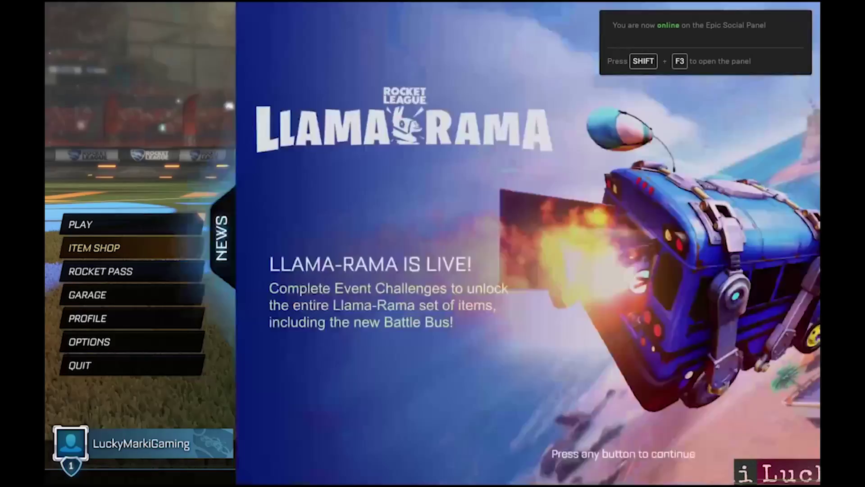
key("Down")
key("Down")
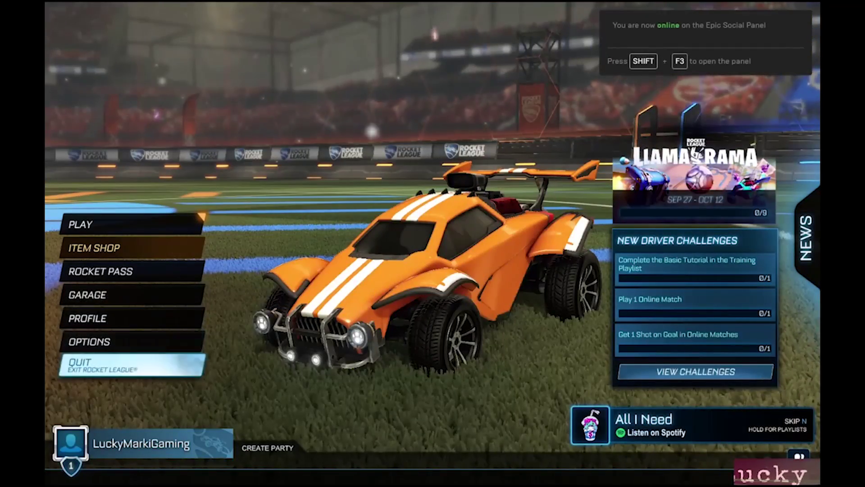
key("Return")
key("Return")
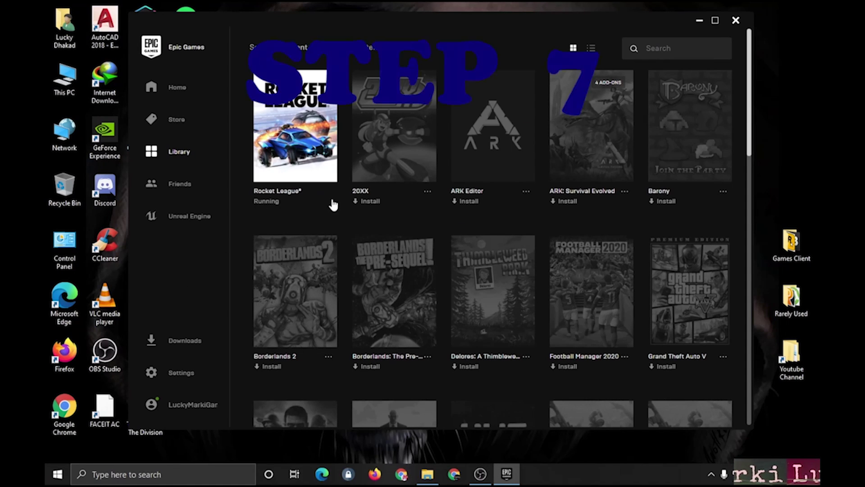
- Run Verify on Rocket League from its Library options menu to recheck the game files
left_click_drag(338, 31, 401, 28)
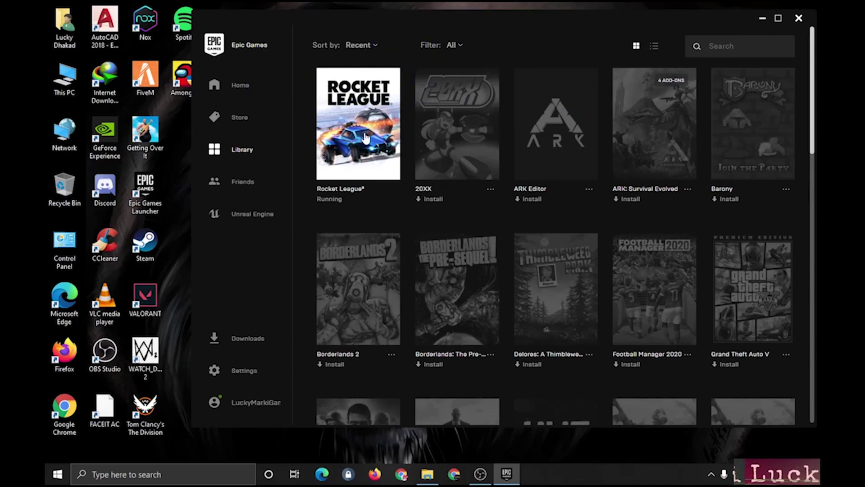
left_click(391, 189)
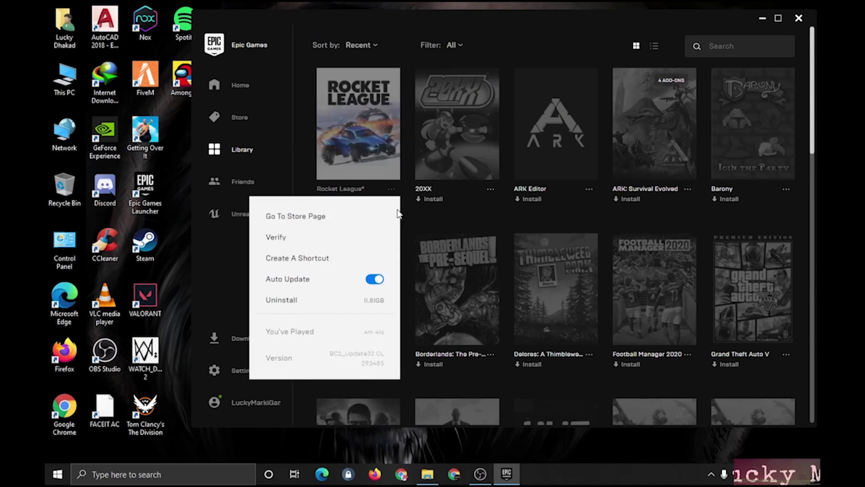
left_click(288, 235)
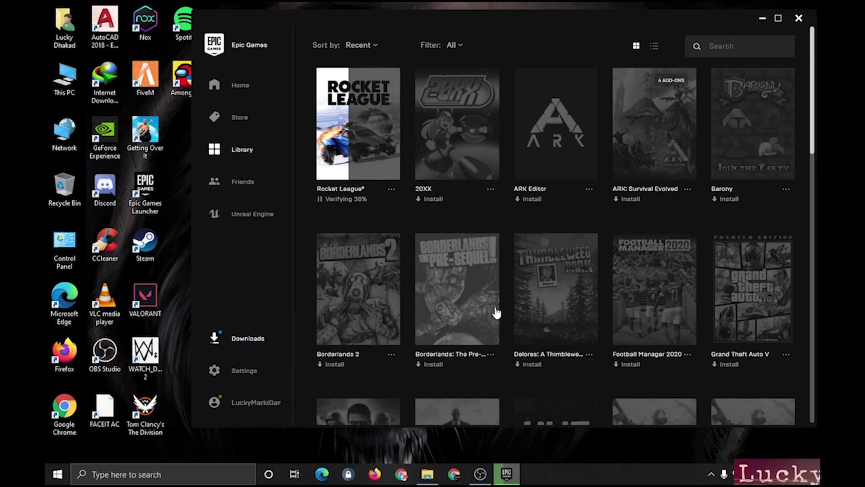
left_click(391, 192)
left_click(320, 237)
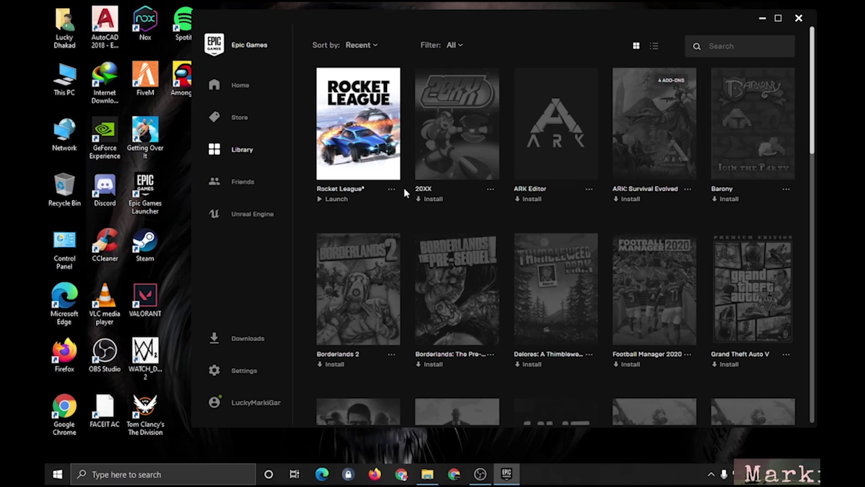
left_click(391, 188)
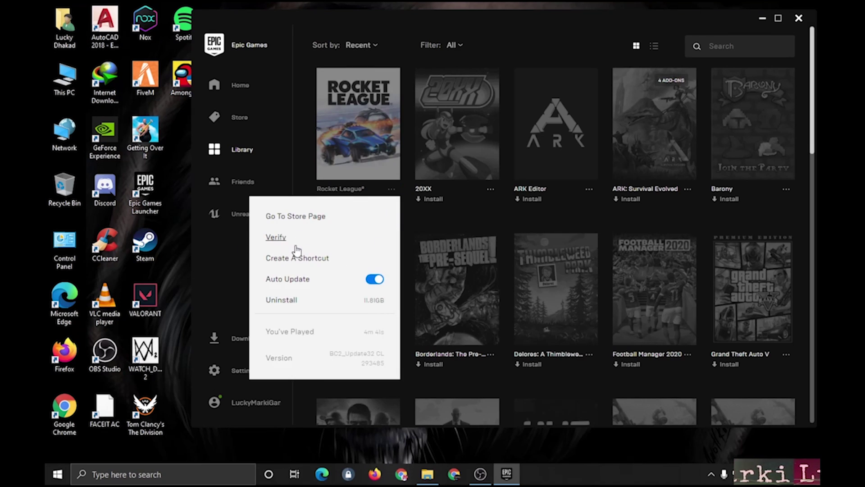
left_click(276, 237)
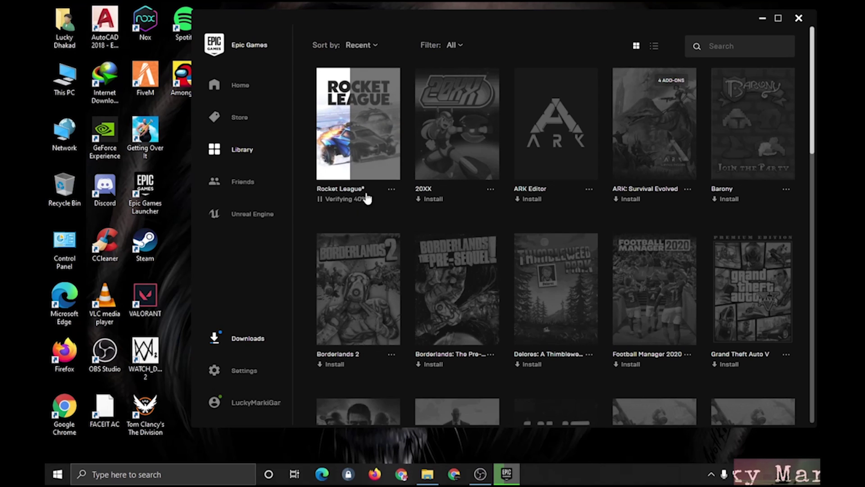
left_click_drag(567, 35, 532, 22)
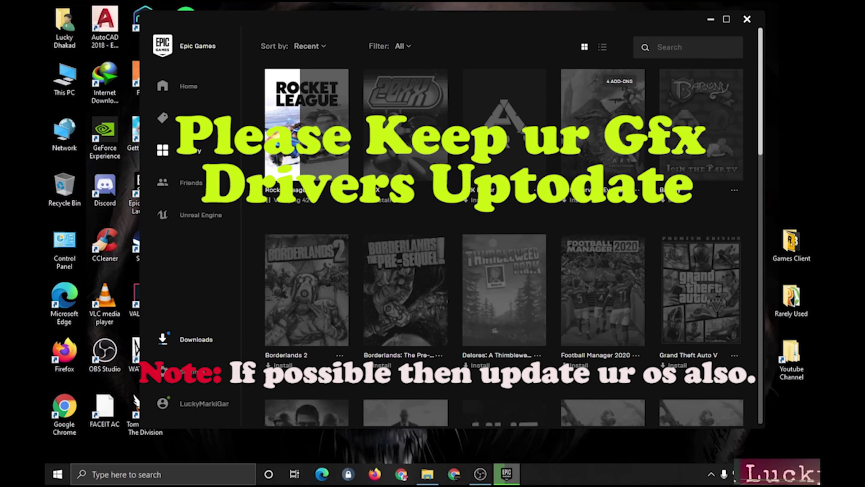
- Check the hidden tray icons, minimize the verifying launcher and refresh the desktop
left_click(711, 474)
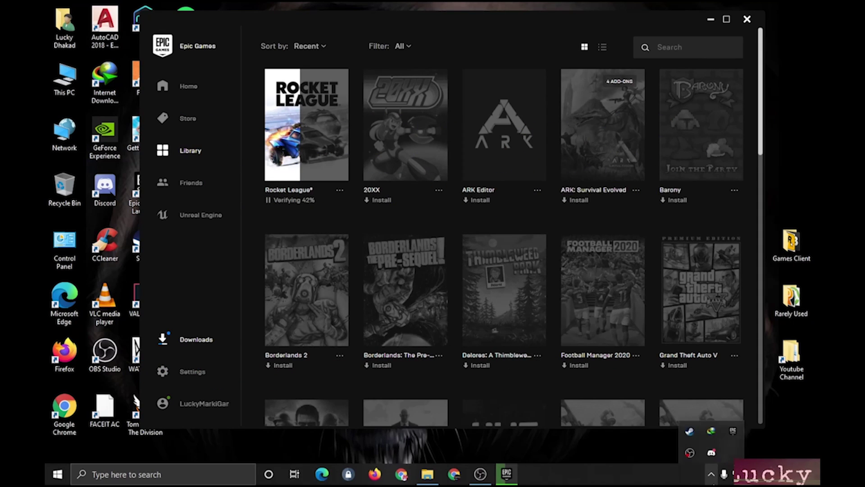
left_click(190, 270)
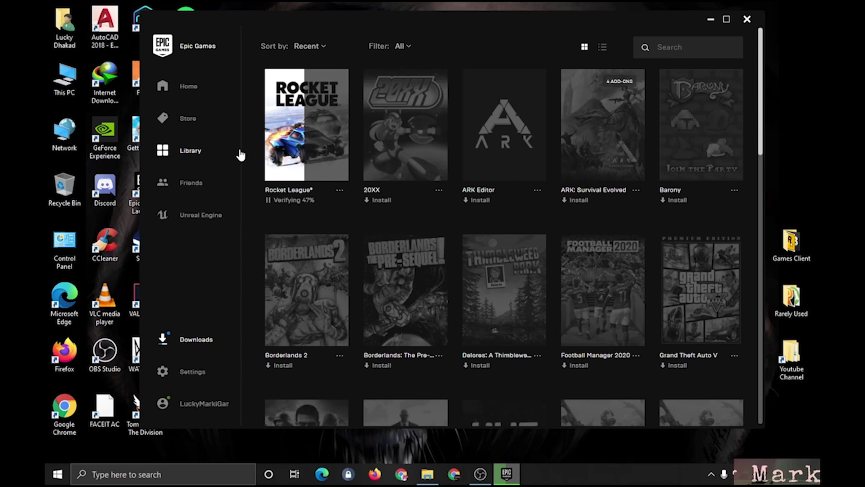
left_click_drag(642, 23, 618, 25)
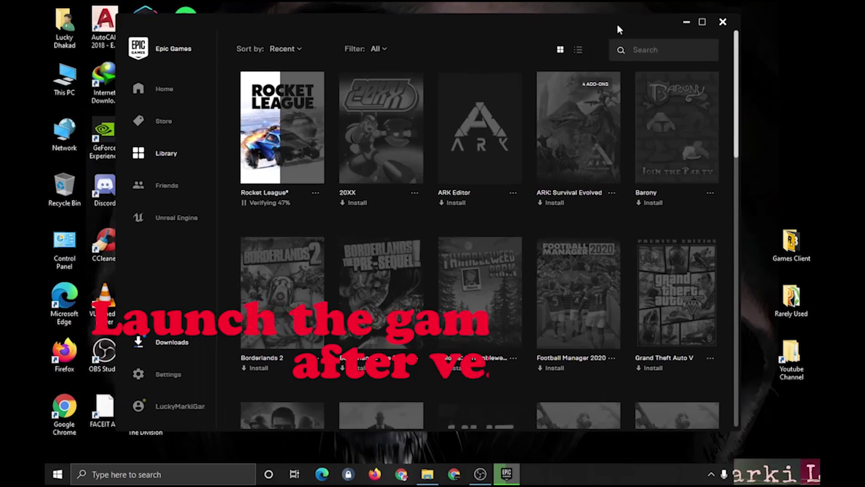
left_click(683, 23)
right_click(390, 127)
left_click(435, 156)
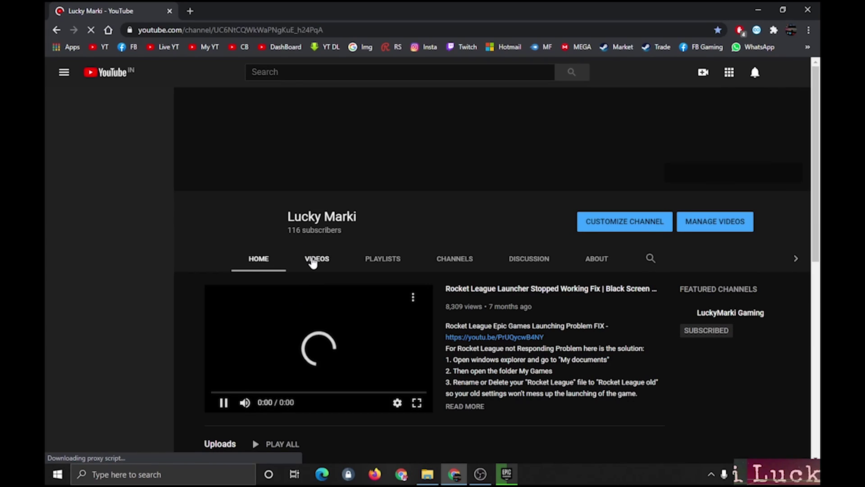
- From the channel's VIDEOS list, play the Rocket League not launching fix video muted
left_click(313, 264)
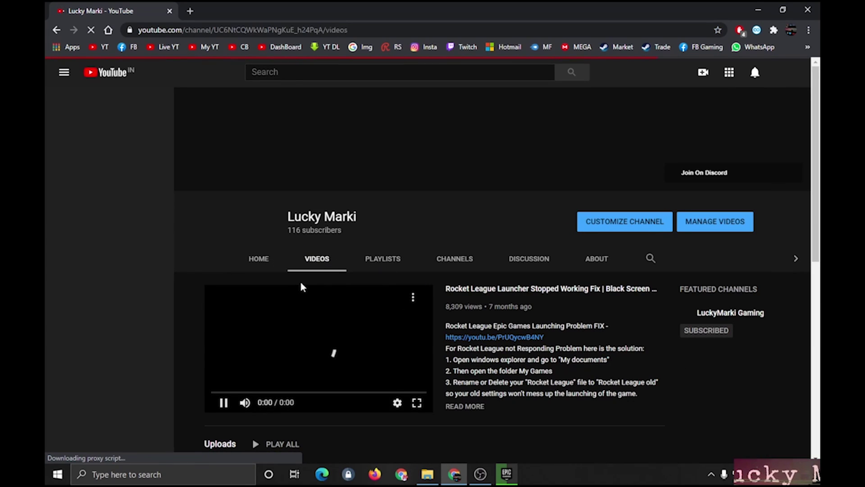
scroll(301, 287, "down", 2)
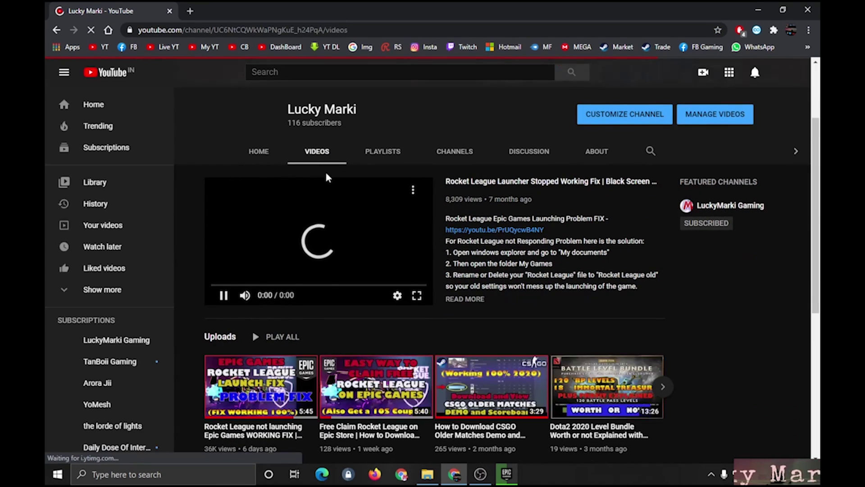
scroll(259, 322, "down", 3)
left_click(207, 298)
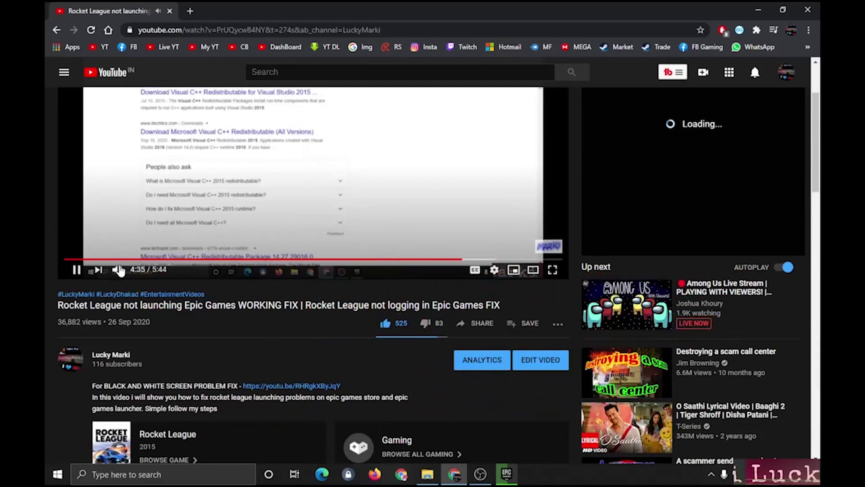
left_click(119, 270)
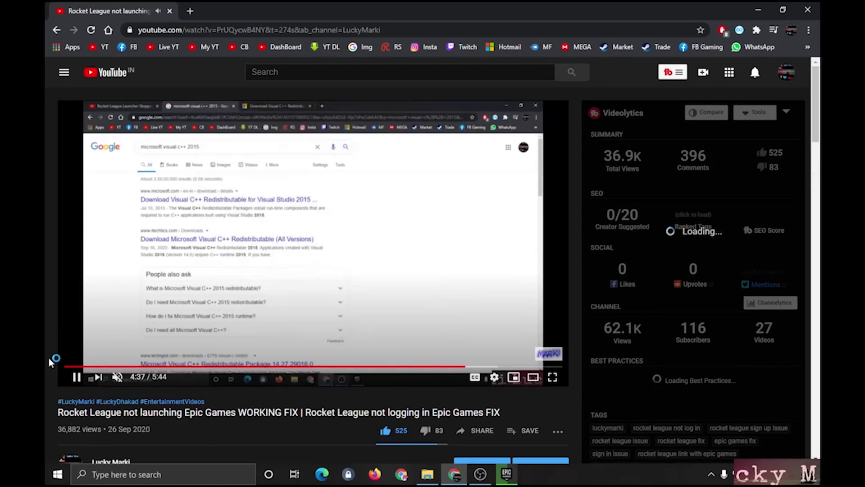
- Reply "Restart ur pc and verify" to the error-code comment below the video
scroll(52, 359, "down", 1)
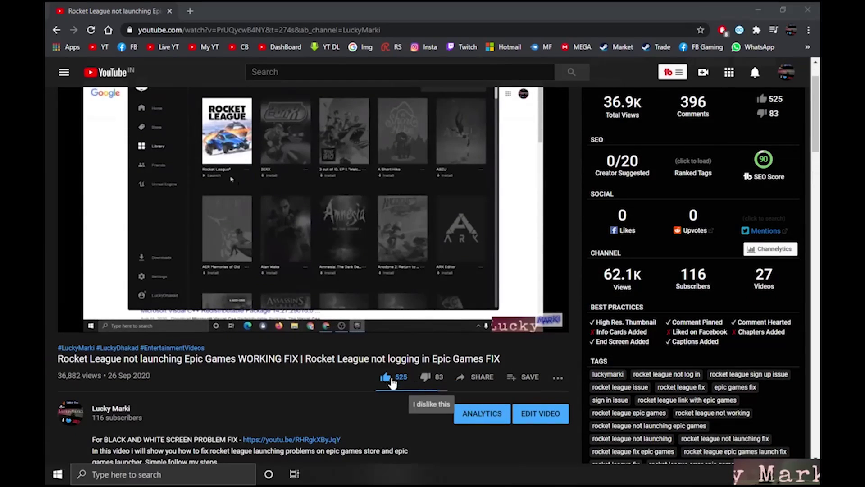
scroll(315, 383, "down", 4)
scroll(318, 382, "down", 2)
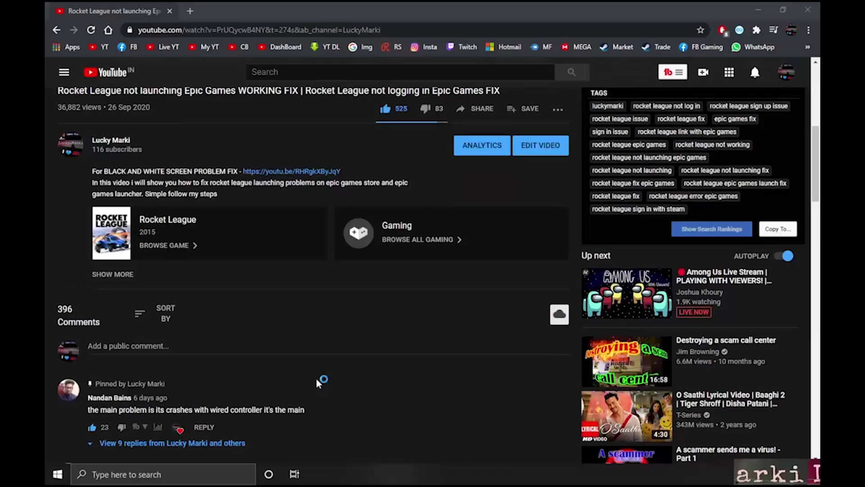
scroll(319, 383, "up", 3)
scroll(319, 381, "down", 10)
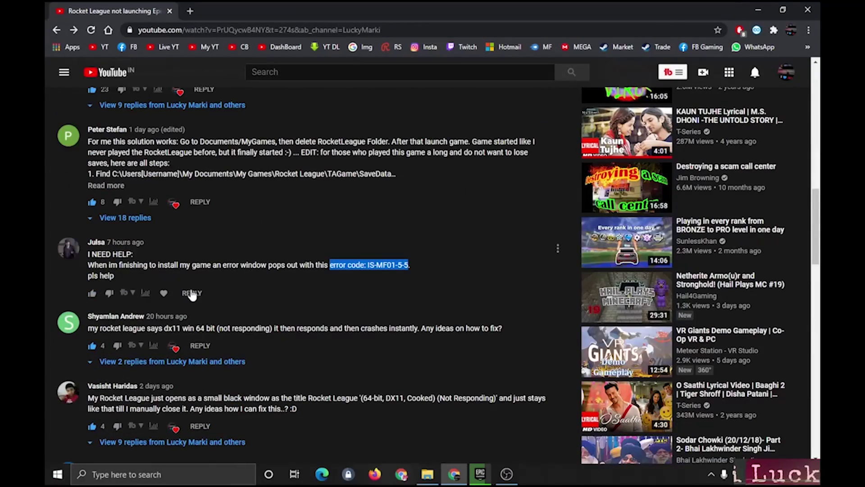
left_click(192, 293)
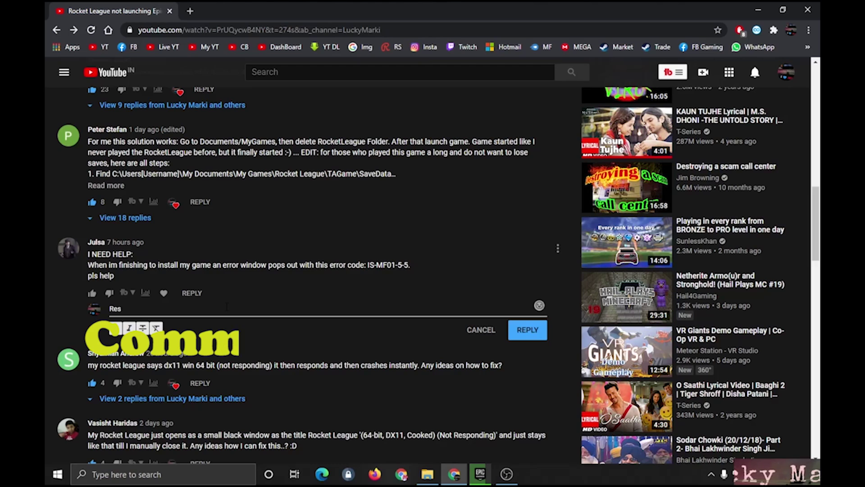
type("Restart ur")
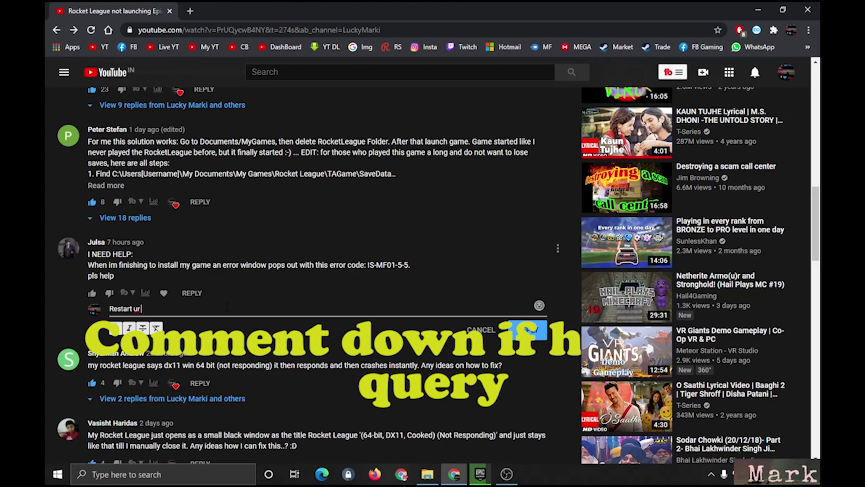
type(" pc and verify game")
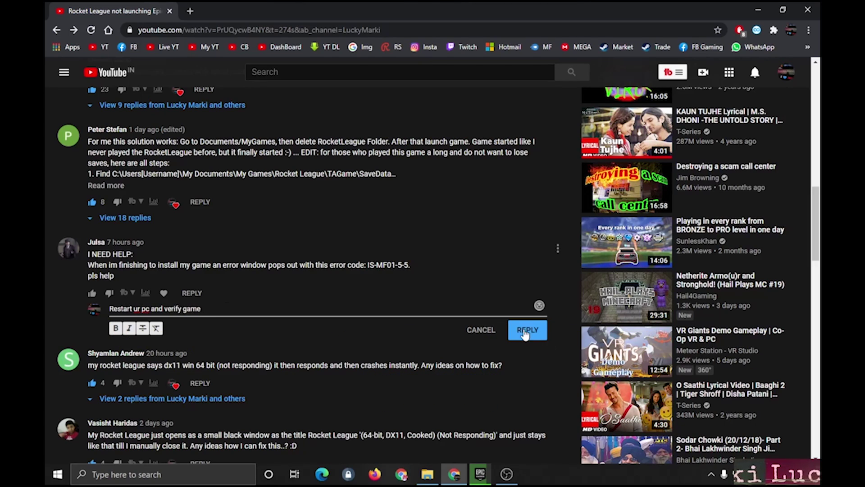
left_click(525, 333)
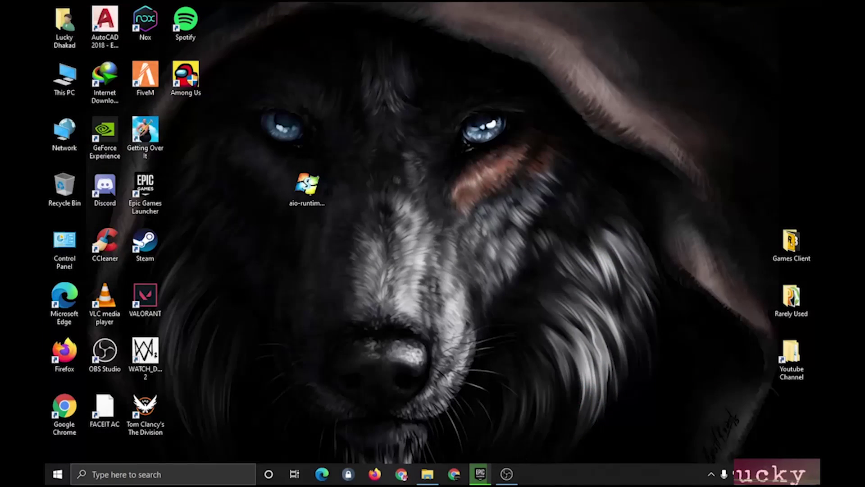
left_click(479, 474)
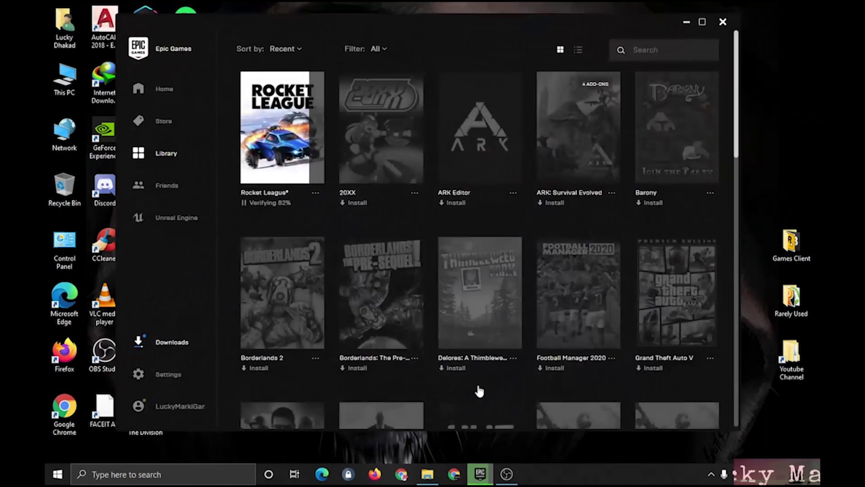
left_click(480, 474)
left_click(482, 478)
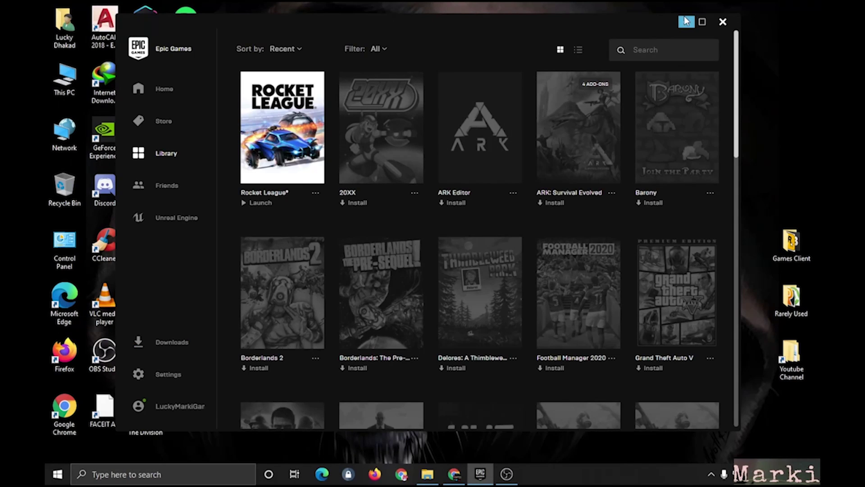
left_click(686, 21)
right_click(456, 45)
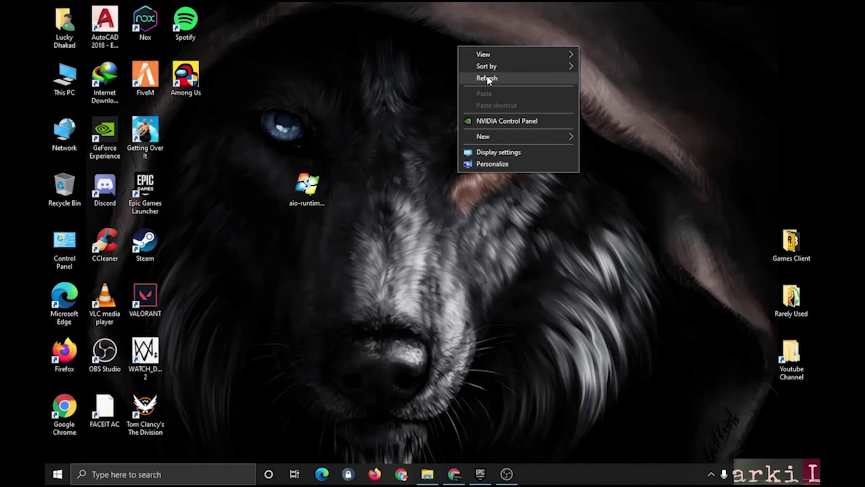
left_click(483, 77)
right_click(476, 59)
left_click(501, 91)
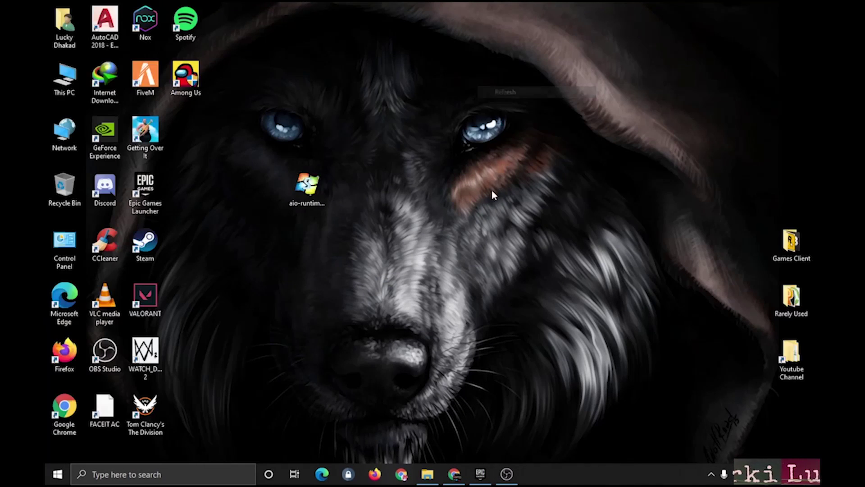
right_click(491, 149)
left_click(520, 182)
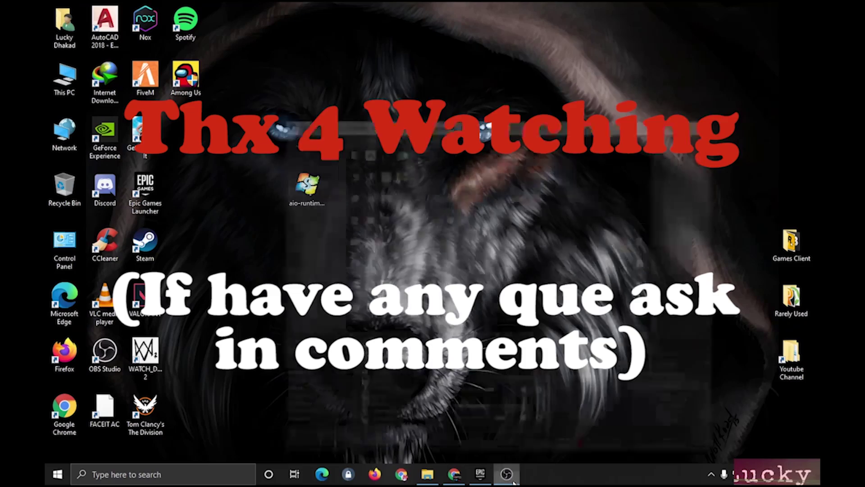